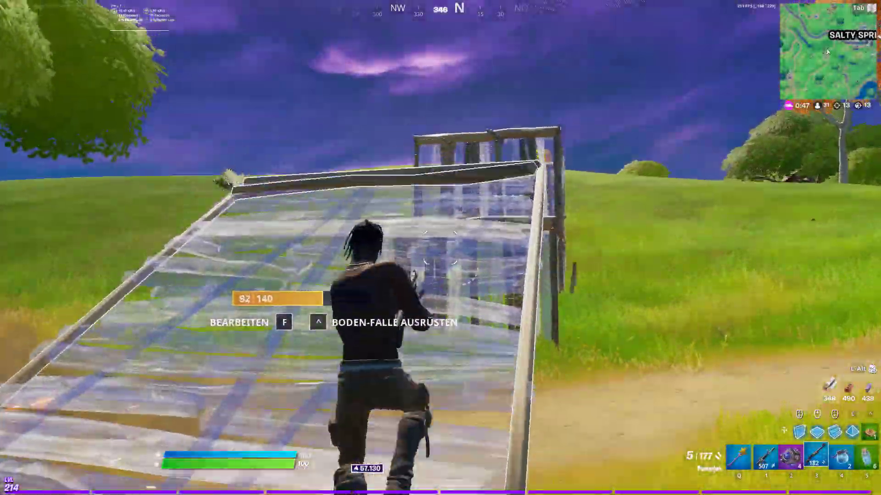
{"action": "left_click", "coordinate": [441, 247]}
{"action": "key", "text": "c"}
{"action": "left_click", "coordinate": [440, 247]}
{"action": "key", "text": "f"}
{"action": "key", "text": "f"}
{"action": "left_click", "coordinate": [440, 248]}
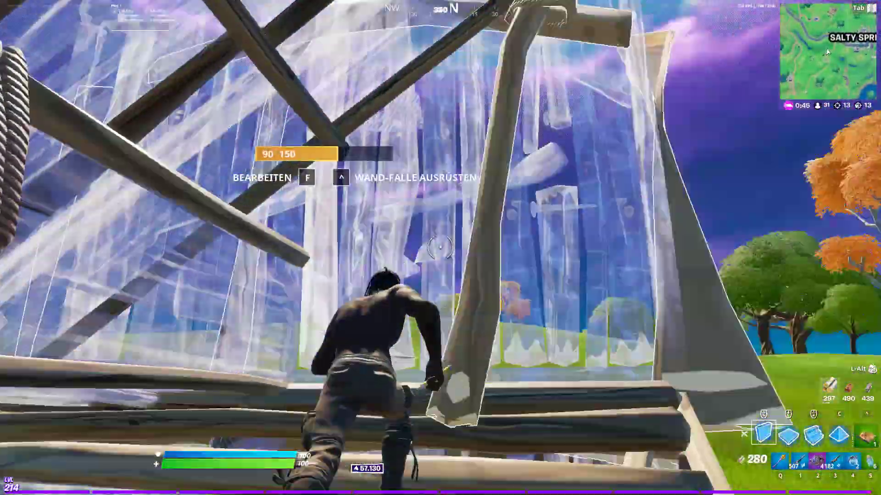
{"action": "left_click", "coordinate": [440, 248]}
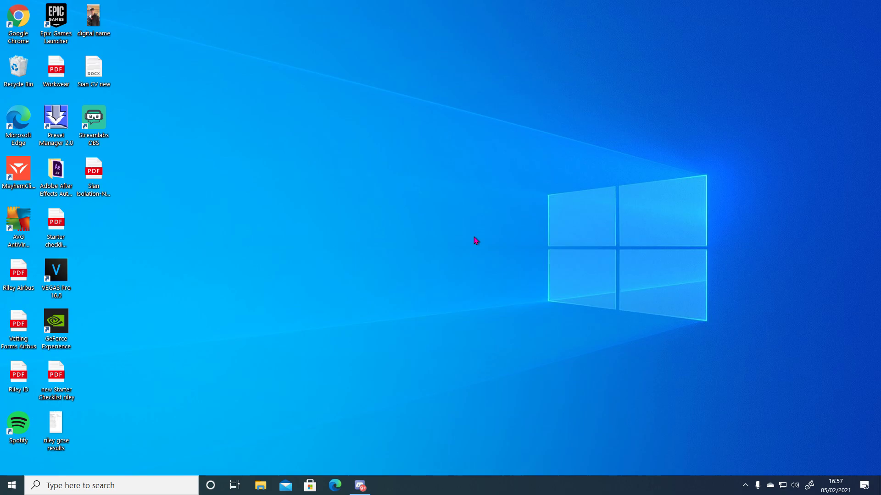
- Open the !Mythycz Shard Type Buildup preset from File Explorer in Preset Manager and select its FX chain
{"action": "left_click", "coordinate": [260, 485]}
{"action": "double_click", "coordinate": [180, 202]}
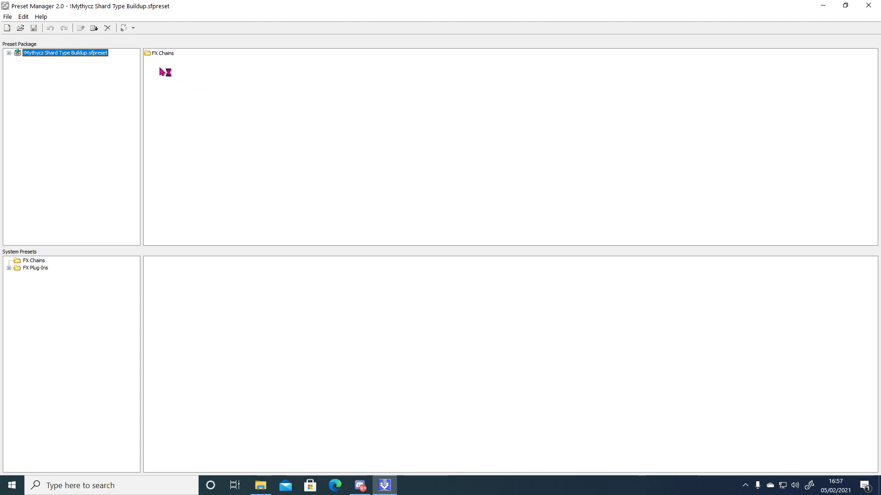
{"action": "double_click", "coordinate": [161, 53]}
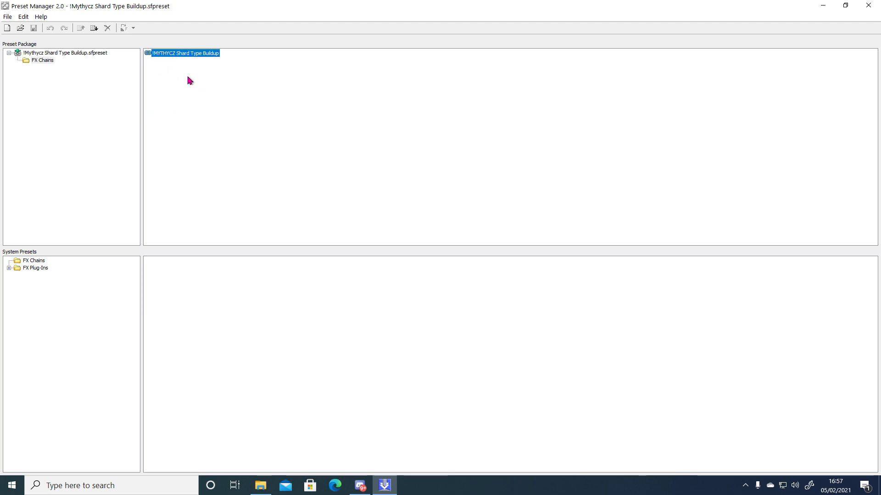
{"action": "left_click", "coordinate": [190, 54]}
- Copy the selected FX chain to the system presets, overwriting the existing one, and close Preset Manager and File Explorer
{"action": "left_click", "coordinate": [94, 29]}
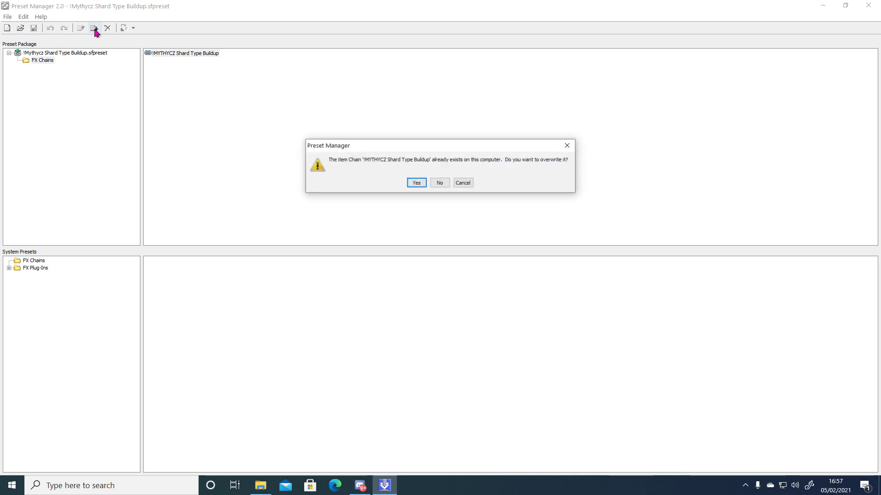
{"action": "left_click", "coordinate": [416, 183]}
{"action": "left_click", "coordinate": [868, 5]}
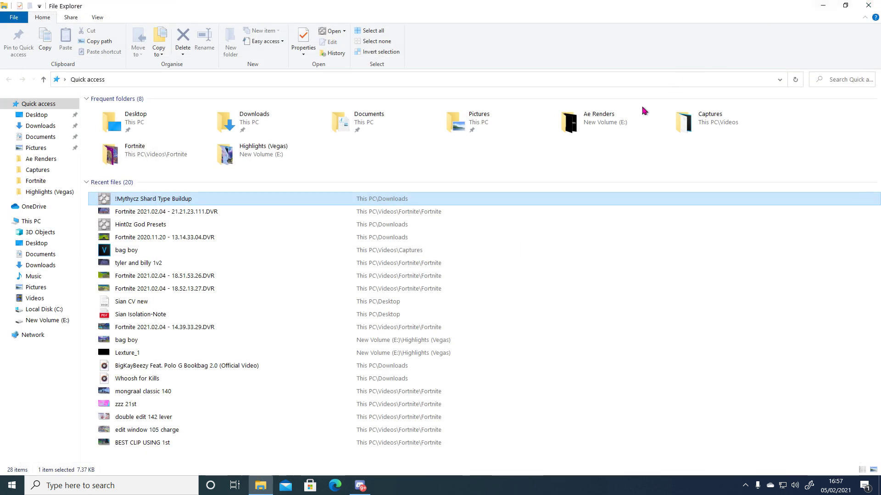
{"action": "left_click", "coordinate": [869, 6]}
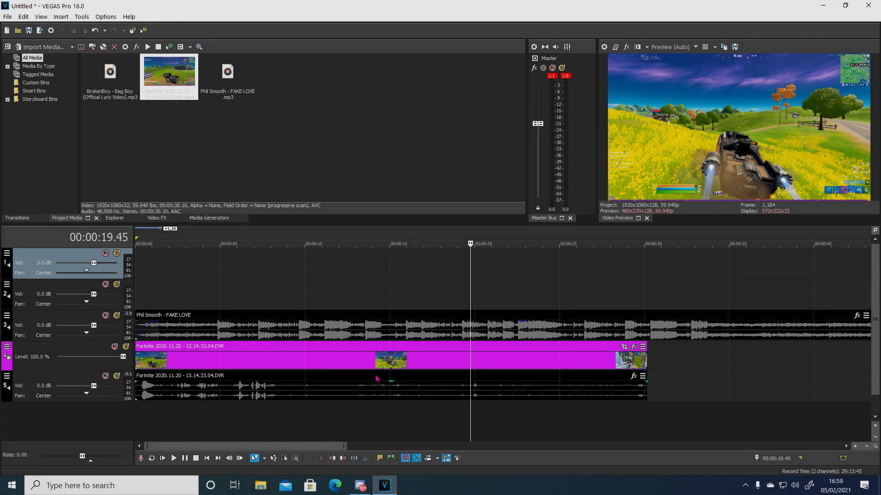
- In VEGAS Pro, locate the first beat drop of the FAKE LOVE song and place a marker at 00:00:04.52
{"action": "scroll", "coordinate": [377, 369], "scroll_direction": "down", "scroll_amount": 3}
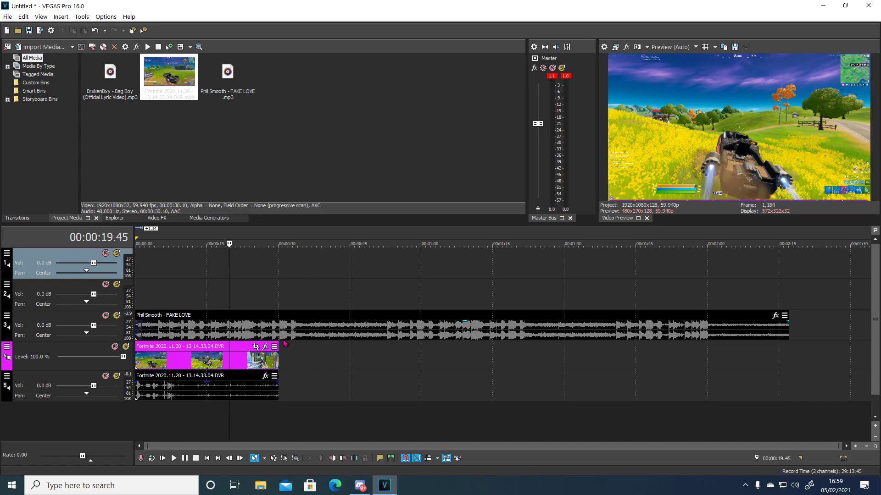
{"action": "left_click", "coordinate": [262, 331]}
{"action": "scroll", "coordinate": [264, 333], "scroll_direction": "up", "scroll_amount": 5}
{"action": "left_click", "coordinate": [361, 356]}
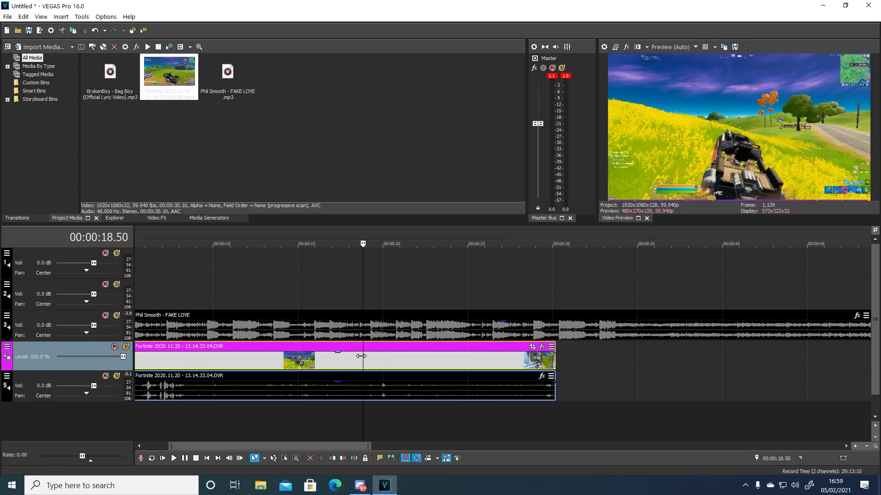
{"action": "left_click", "coordinate": [364, 357]}
{"action": "scroll", "coordinate": [364, 357], "scroll_direction": "down", "scroll_amount": 4}
{"action": "left_click", "coordinate": [155, 333]}
{"action": "scroll", "coordinate": [155, 333], "scroll_direction": "up", "scroll_amount": 7}
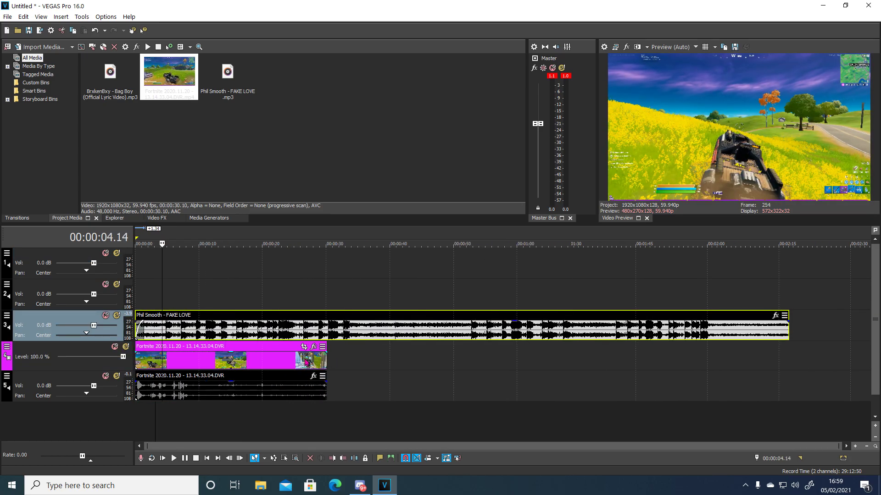
{"action": "scroll", "coordinate": [362, 356], "scroll_direction": "up", "scroll_amount": 3}
{"action": "key", "text": "Right"}
{"action": "key", "text": "Right"}
{"action": "key", "text": "Right"}
{"action": "key", "text": "Right"}
{"action": "key", "text": "Right"}
{"action": "key", "text": "Right"}
{"action": "key", "text": "Right"}
{"action": "key", "text": "Right"}
{"action": "key", "text": "Right"}
{"action": "key", "text": "Right"}
{"action": "key", "text": "Right"}
{"action": "key", "text": "Right"}
{"action": "key", "text": "Right"}
{"action": "key", "text": "Right"}
{"action": "key", "text": "Right"}
{"action": "key", "text": "Right"}
{"action": "key", "text": "Right"}
{"action": "key", "text": "Right"}
{"action": "key", "text": "Right"}
{"action": "key", "text": "Right"}
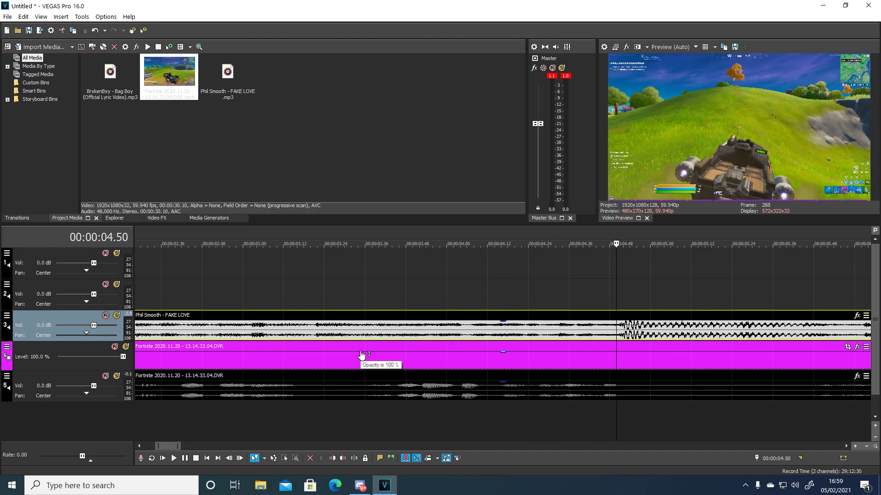
{"action": "scroll", "coordinate": [361, 352], "scroll_direction": "down", "scroll_amount": 8}
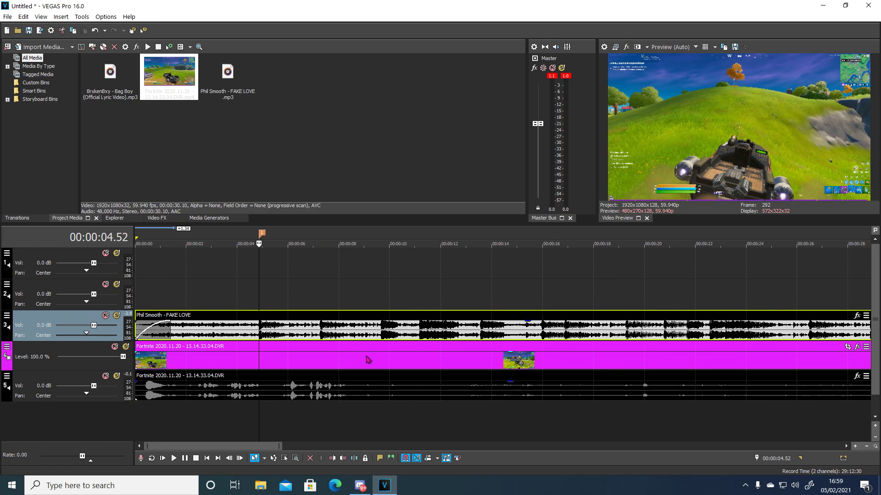
- Split the Fortnite gameplay clip at the shot at 00:00:28.44 and delete the part before it
{"action": "left_click", "coordinate": [268, 360]}
{"action": "scroll", "coordinate": [356, 363], "scroll_direction": "up", "scroll_amount": 5}
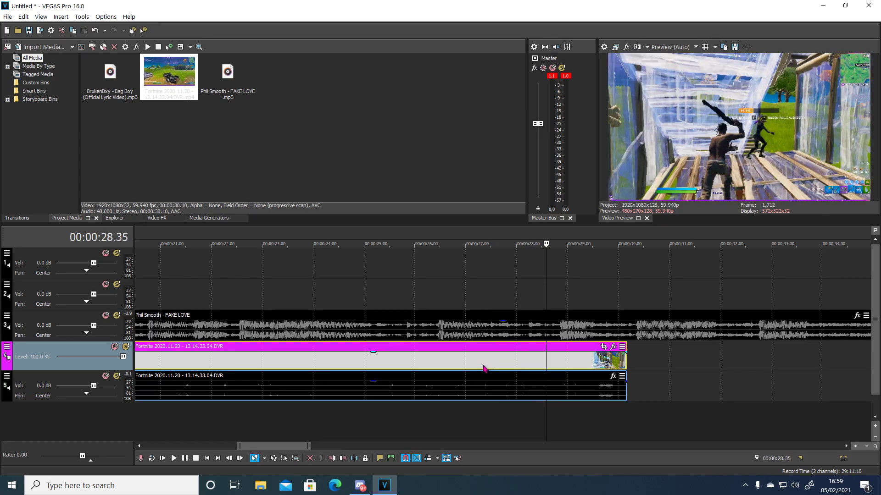
{"action": "key", "text": "Left"}
{"action": "key", "text": "Left"}
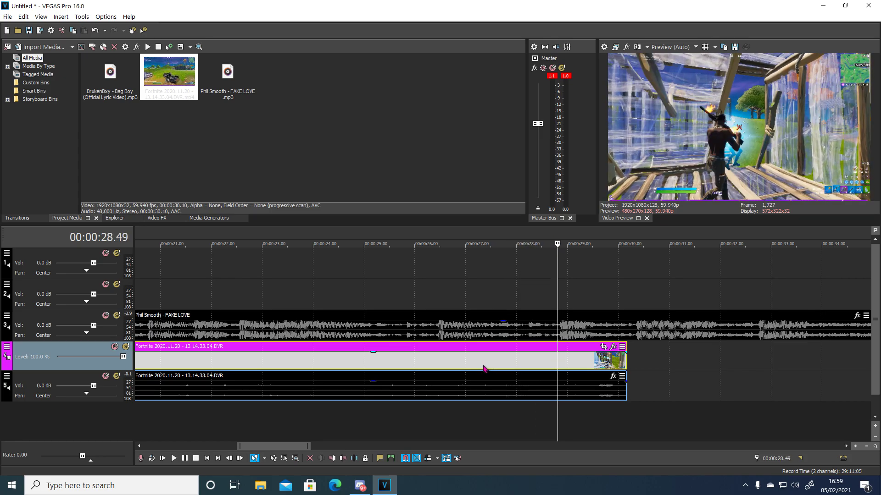
{"action": "key", "text": "Right"}
{"action": "key", "text": "Left"}
{"action": "key", "text": "Left"}
{"action": "key", "text": "Left"}
{"action": "key", "text": "Left"}
{"action": "key", "text": "Left"}
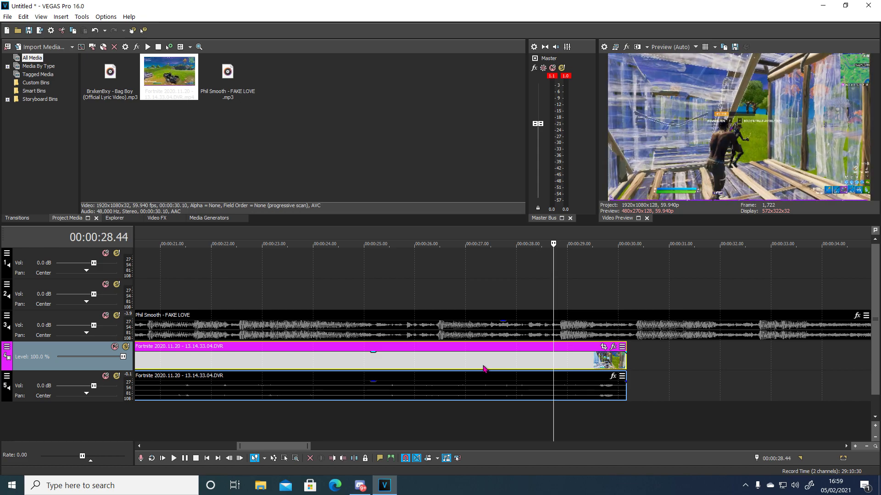
{"action": "key", "text": "s"}
{"action": "right_click", "coordinate": [467, 361]}
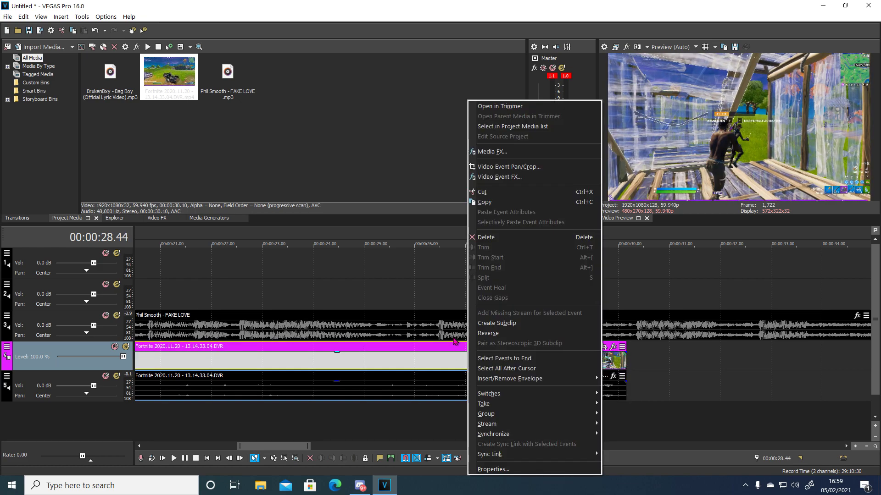
{"action": "left_click", "coordinate": [480, 238]}
- Move the remaining gameplay clip to start at the song marker at 00:00:04.52 and extend its beginning back to the project start
{"action": "scroll", "coordinate": [444, 379], "scroll_direction": "down", "scroll_amount": 5}
{"action": "left_click_drag", "start_coordinate": [325, 360], "coordinate": [174, 360]}
{"action": "left_click", "coordinate": [168, 234]}
{"action": "scroll", "coordinate": [442, 370], "scroll_direction": "up", "scroll_amount": 5}
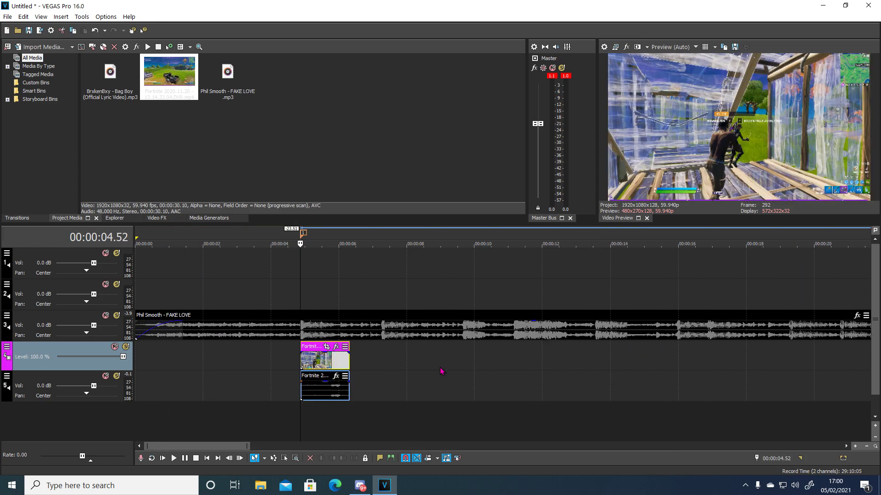
{"action": "left_click_drag", "start_coordinate": [387, 362], "coordinate": [207, 352]}
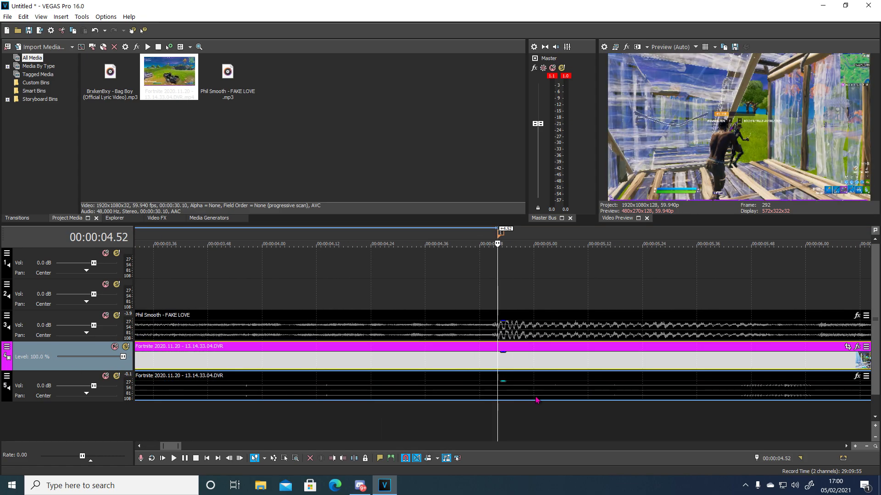
- Insert a velocity envelope on the gameplay video clip
{"action": "scroll", "coordinate": [527, 399], "scroll_direction": "up", "scroll_amount": 5}
{"action": "right_click", "coordinate": [495, 366]}
{"action": "mouse_move", "coordinate": [573, 381]}
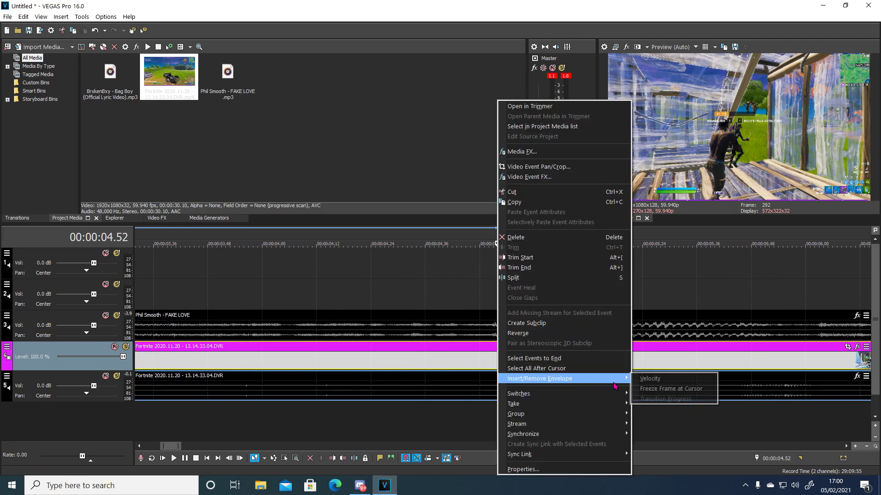
{"action": "left_click", "coordinate": [651, 378]}
{"action": "scroll", "coordinate": [498, 369], "scroll_direction": "up", "scroll_amount": 5}
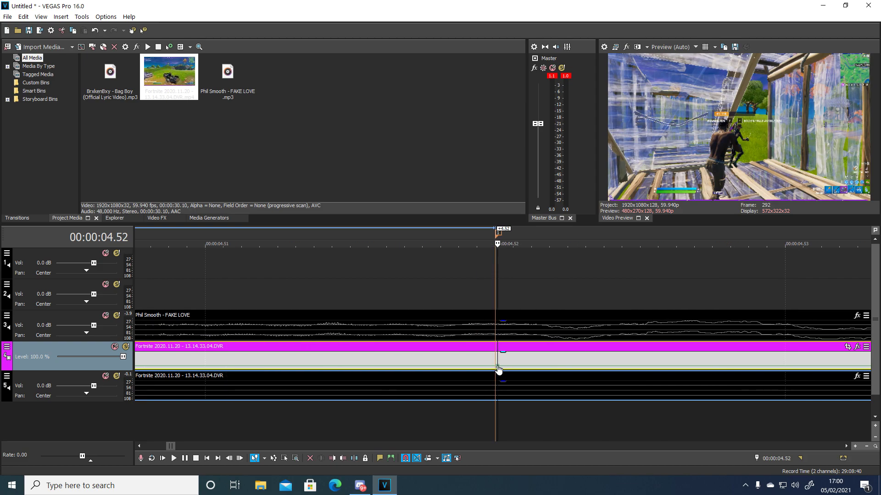
- Set the velocity envelope to 300% forward at the song marker and to 50% forward at a point just after it
{"action": "left_click_drag", "start_coordinate": [498, 367], "coordinate": [458, 360]}
{"action": "right_click", "coordinate": [458, 360]}
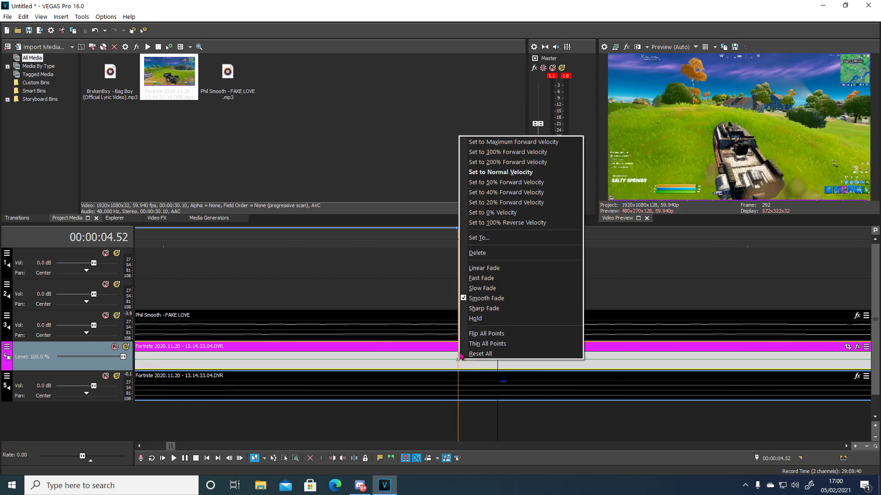
{"action": "left_click", "coordinate": [499, 153]}
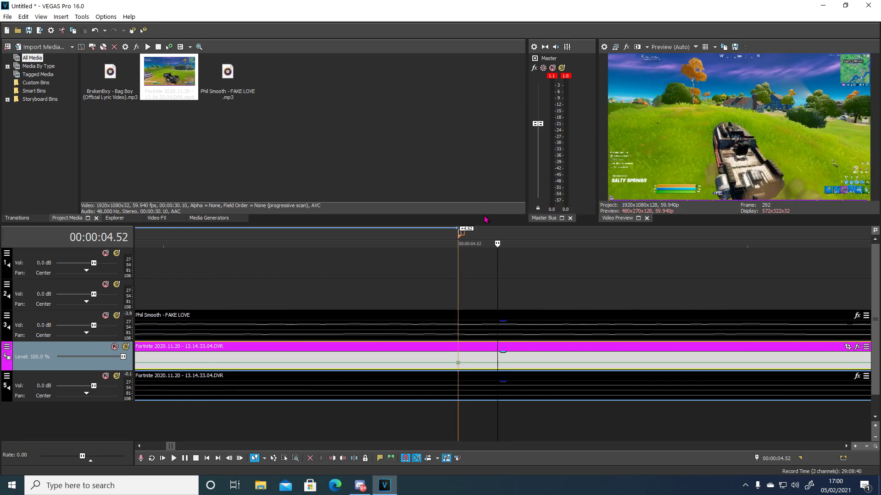
{"action": "right_click", "coordinate": [494, 366]}
{"action": "left_click", "coordinate": [514, 186]}
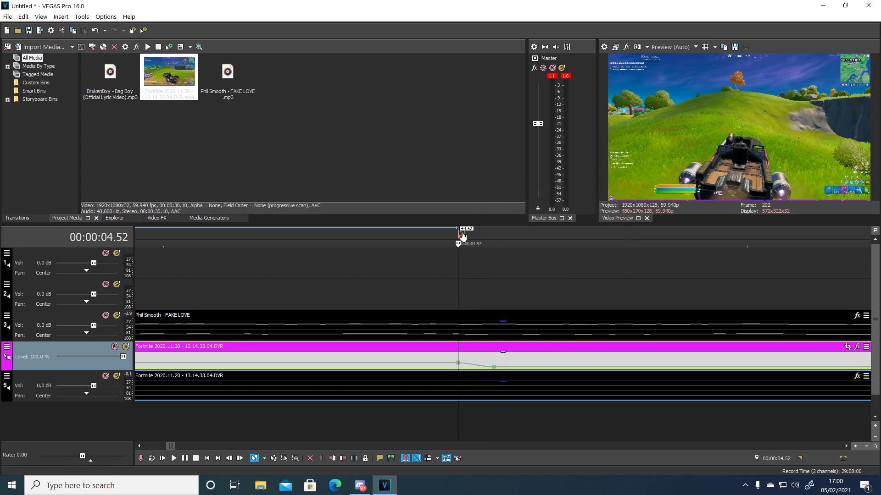
- Add a velocity point at 00:00:04.46, shortly before the marker, and set it to normal velocity
{"action": "key", "text": "Left"}
{"action": "key", "text": "Left"}
{"action": "key", "text": "Left"}
{"action": "key", "text": "Left"}
{"action": "key", "text": "Left"}
{"action": "key", "text": "Left"}
{"action": "double_click", "coordinate": [210, 362]}
{"action": "right_click", "coordinate": [210, 363]}
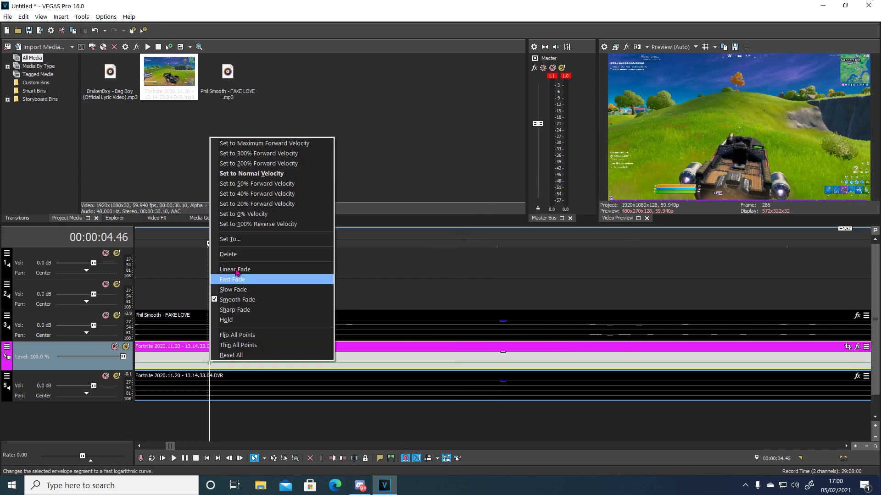
{"action": "left_click", "coordinate": [251, 174]}
{"action": "scroll", "coordinate": [505, 298], "scroll_direction": "down", "scroll_amount": 3}
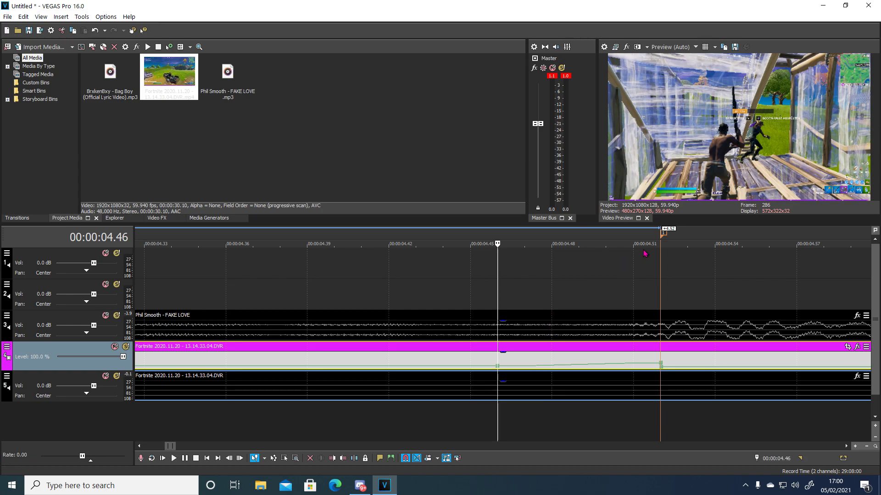
- Split the gameplay clip at the song marker at 00:00:04.52
{"action": "left_click", "coordinate": [662, 233]}
{"action": "scroll", "coordinate": [551, 339], "scroll_direction": "up", "scroll_amount": 3}
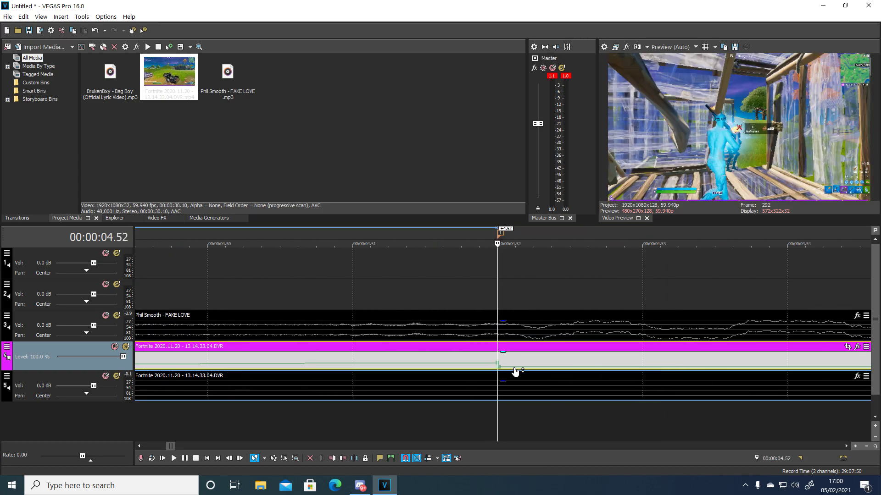
{"action": "scroll", "coordinate": [512, 369], "scroll_direction": "down", "scroll_amount": 10}
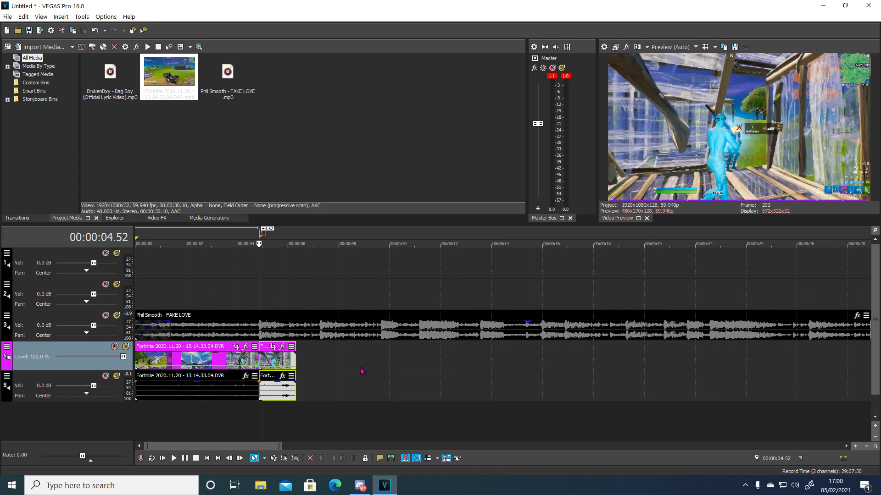
- Apply the !MYTHYCZ BEST KILL EFFECT filter package to the clip segment after the marker and close the effects window
{"action": "left_click", "coordinate": [550, 346]}
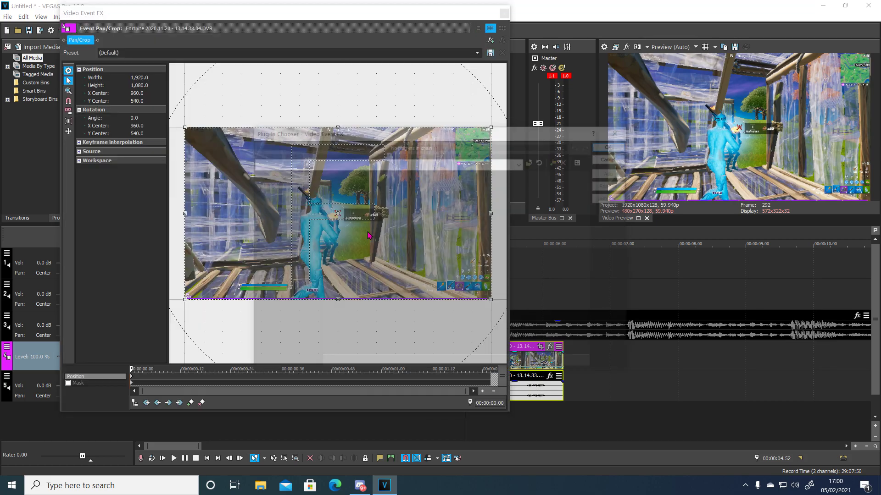
{"action": "scroll", "coordinate": [461, 215], "scroll_direction": "down", "scroll_amount": 3}
{"action": "scroll", "coordinate": [461, 216], "scroll_direction": "up", "scroll_amount": 3}
{"action": "left_click", "coordinate": [498, 190]}
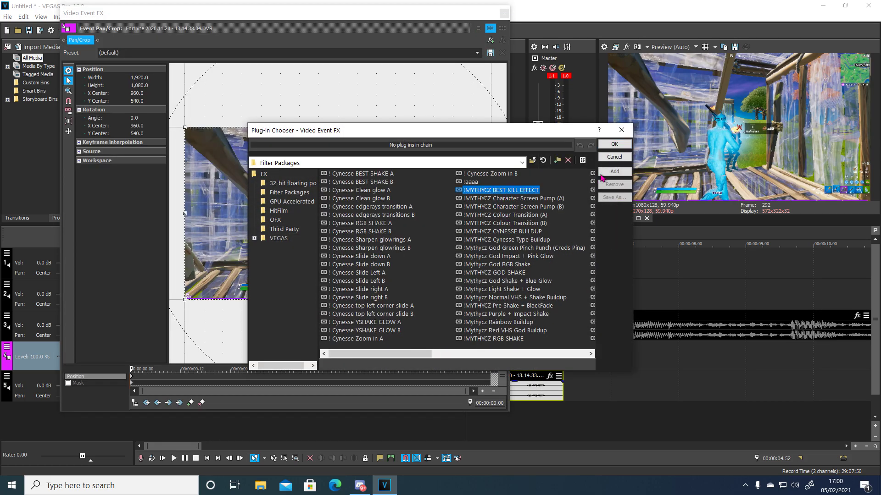
{"action": "left_click", "coordinate": [614, 171]}
{"action": "left_click", "coordinate": [614, 144]}
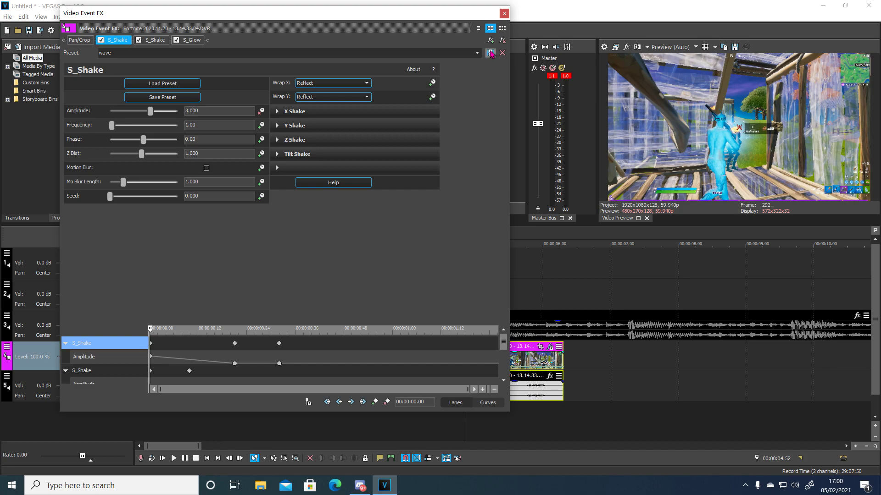
{"action": "left_click", "coordinate": [503, 14]}
- Split the gameplay segment before the song marker at 00:00:03.45
{"action": "scroll", "coordinate": [495, 355], "scroll_direction": "down", "scroll_amount": 3}
{"action": "scroll", "coordinate": [496, 356], "scroll_direction": "up", "scroll_amount": 6}
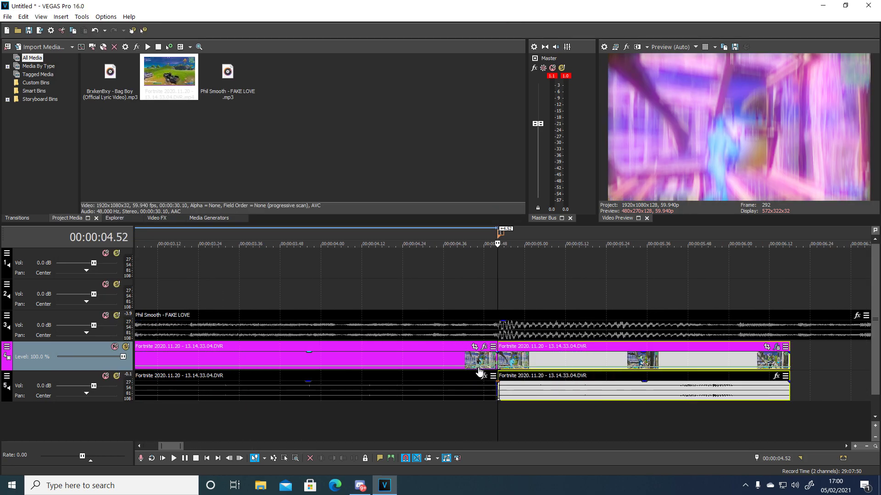
{"action": "left_click", "coordinate": [498, 378]}
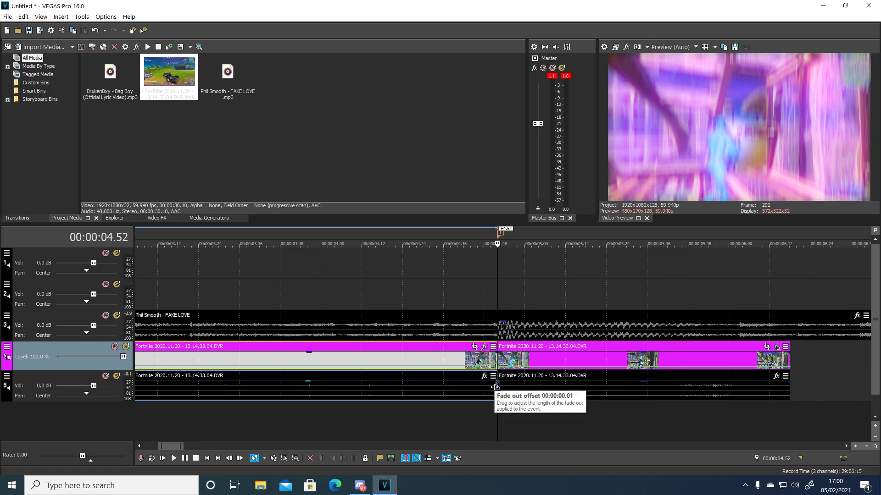
{"action": "key", "text": "Left"}
{"action": "key", "text": "Left"}
{"action": "key", "text": "Left"}
{"action": "key", "text": "Left"}
{"action": "key", "text": "Left"}
{"action": "key", "text": "Left"}
{"action": "key", "text": "Left"}
{"action": "key", "text": "Left"}
{"action": "key", "text": "Left"}
{"action": "key", "text": "Left"}
{"action": "key", "text": "Left"}
{"action": "key", "text": "Left"}
{"action": "key", "text": "Left"}
{"action": "key", "text": "Left"}
{"action": "key", "text": "Left"}
{"action": "key", "text": "Left"}
{"action": "key", "text": "Left"}
{"action": "key", "text": "Left"}
{"action": "key", "text": "Left"}
{"action": "key", "text": "Left"}
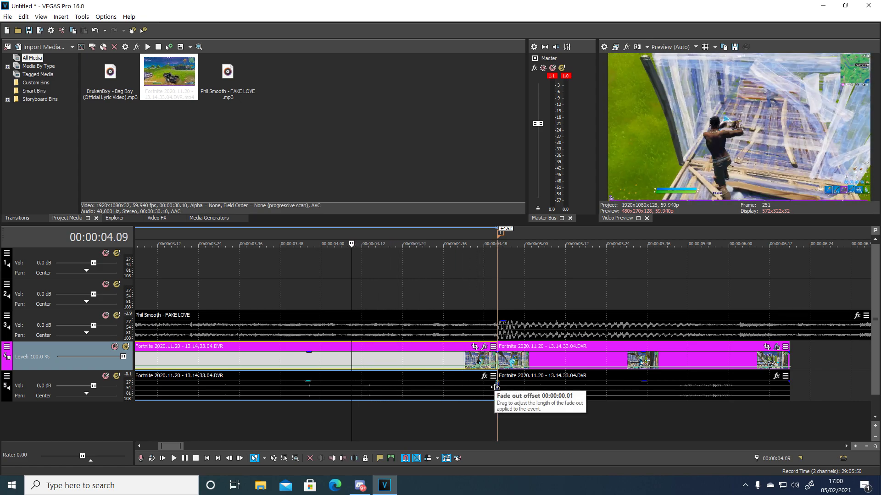
{"action": "key", "text": "Left"}
{"action": "key", "text": "Left"}
{"action": "key", "text": "Left"}
{"action": "key", "text": "Left"}
{"action": "key", "text": "Left"}
{"action": "key", "text": "Left"}
{"action": "key", "text": "Left"}
{"action": "key", "text": "Left"}
{"action": "key", "text": "Left"}
{"action": "key", "text": "Left"}
{"action": "key", "text": "Left"}
{"action": "key", "text": "Left"}
{"action": "key", "text": "Left"}
{"action": "key", "text": "Left"}
{"action": "key", "text": "Left"}
{"action": "key", "text": "Left"}
{"action": "key", "text": "Left"}
{"action": "key", "text": "Left"}
{"action": "key", "text": "Left"}
{"action": "key", "text": "Left"}
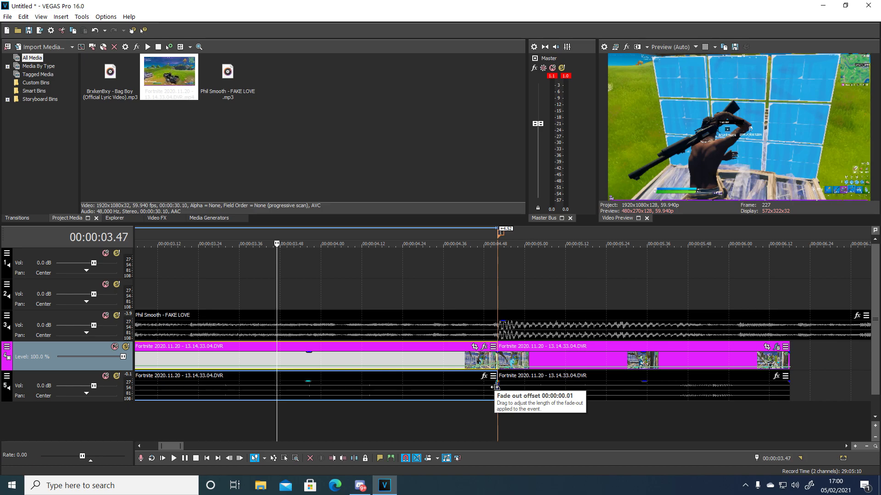
{"action": "key", "text": "Left"}
{"action": "key", "text": "Left"}
{"action": "key", "text": "s"}
{"action": "scroll", "coordinate": [493, 383], "scroll_direction": "down", "scroll_amount": 2}
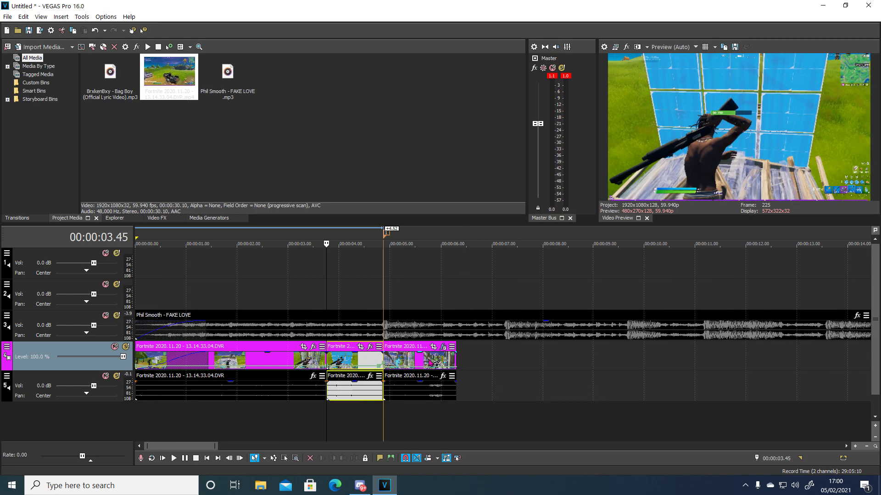
- Apply the !taropreshakeb&w filter package to the segment between 00:00:03.45 and the marker, and close the effects window
{"action": "left_click", "coordinate": [370, 347]}
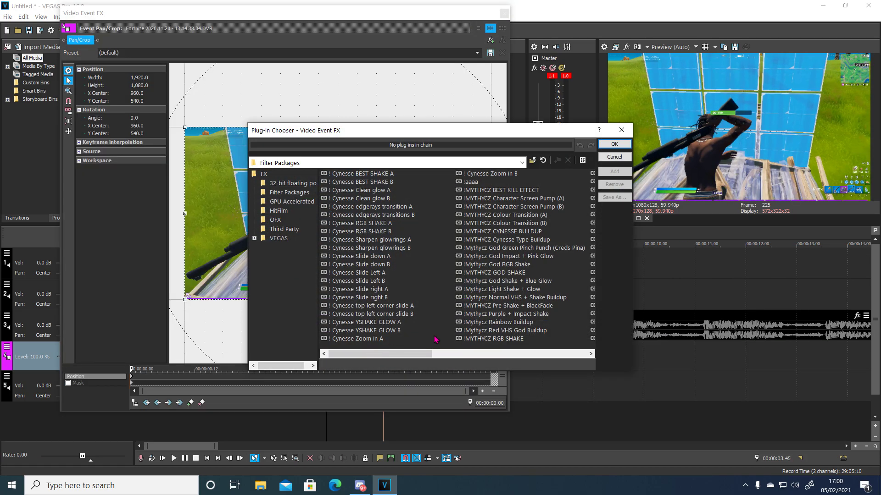
{"action": "scroll", "coordinate": [449, 303], "scroll_direction": "down", "scroll_amount": 4}
{"action": "scroll", "coordinate": [466, 281], "scroll_direction": "up", "scroll_amount": 2}
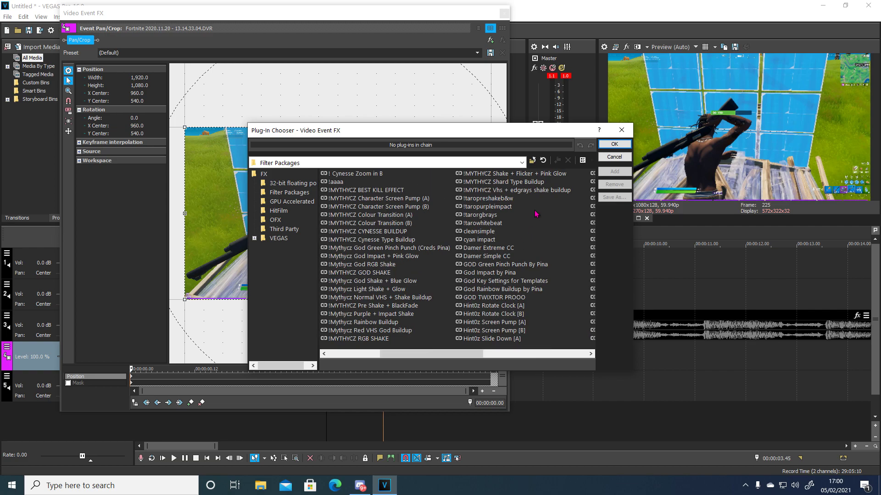
{"action": "left_click", "coordinate": [530, 182]}
{"action": "left_click", "coordinate": [621, 171]}
{"action": "left_click", "coordinate": [613, 144]}
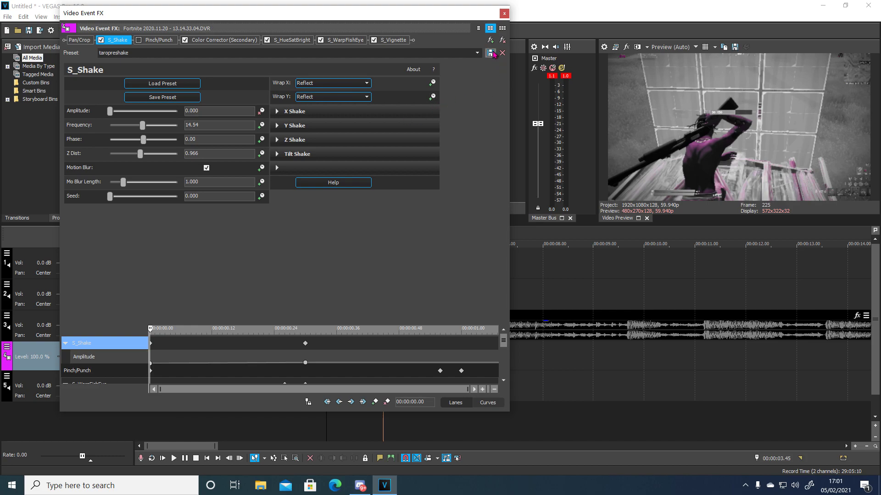
{"action": "left_click", "coordinate": [504, 12]}
- Extend the end of the first gameplay segment over the black-and-white segment to create a 0.15 crossfade
{"action": "scroll", "coordinate": [423, 423], "scroll_direction": "down", "scroll_amount": 3}
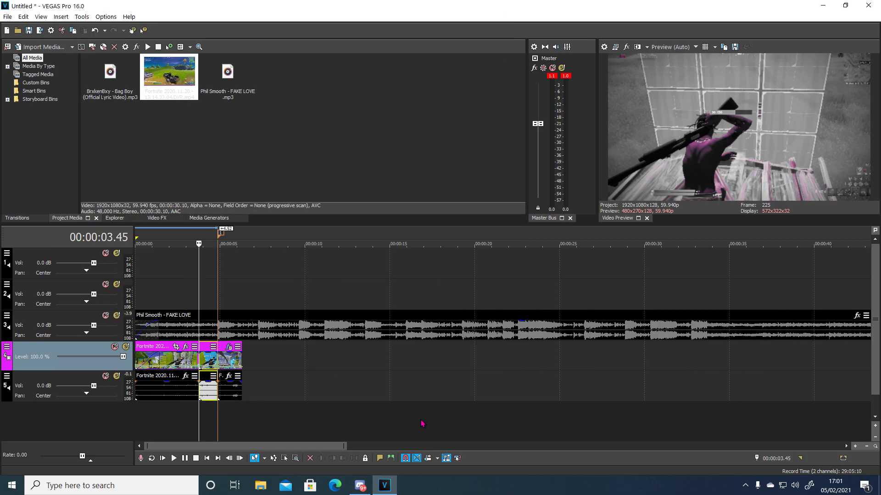
{"action": "scroll", "coordinate": [475, 294], "scroll_direction": "up", "scroll_amount": 5}
{"action": "left_click", "coordinate": [450, 280]}
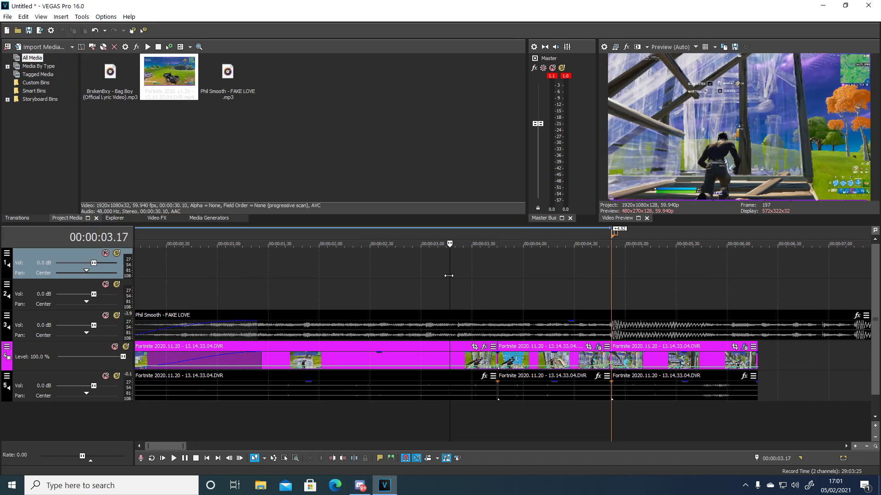
{"action": "left_click_drag", "start_coordinate": [448, 275], "coordinate": [474, 324]}
{"action": "left_click", "coordinate": [490, 362]}
{"action": "left_click_drag", "start_coordinate": [498, 358], "coordinate": [521, 363]}
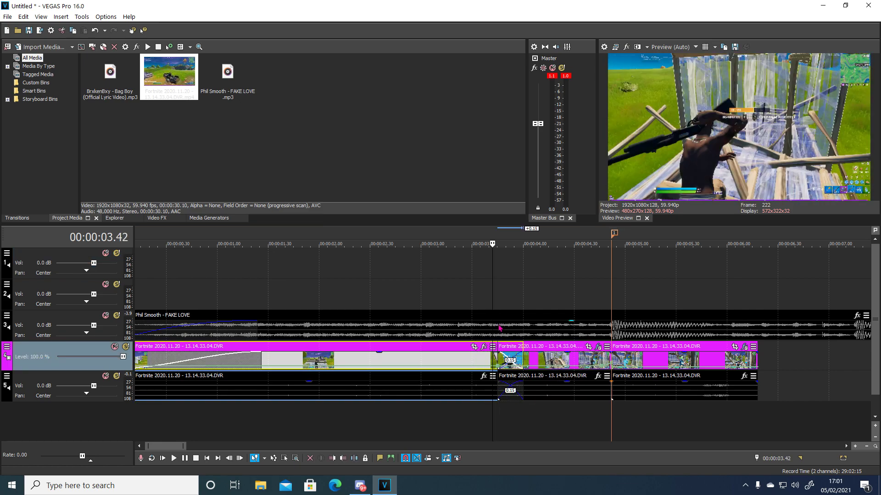
- Open Event Pan/Crop for the black-and-white segment before the marker and add a position keyframe at 00:00:00.38
{"action": "left_click_drag", "start_coordinate": [492, 301], "coordinate": [597, 349]}
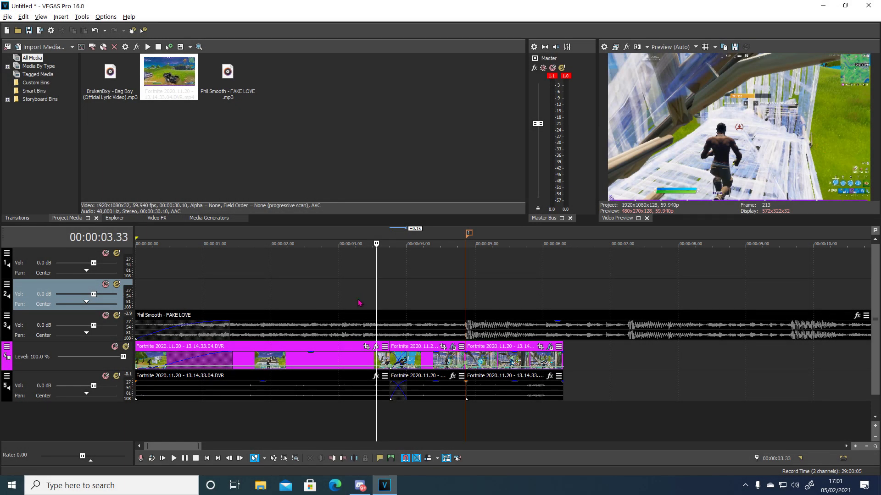
{"action": "scroll", "coordinate": [444, 378], "scroll_direction": "up", "scroll_amount": 5}
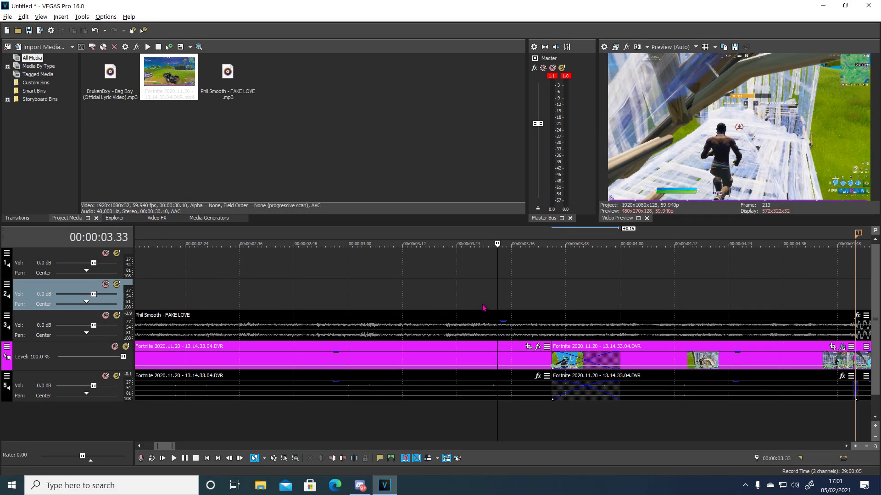
{"action": "scroll", "coordinate": [444, 378], "scroll_direction": "down", "scroll_amount": 5}
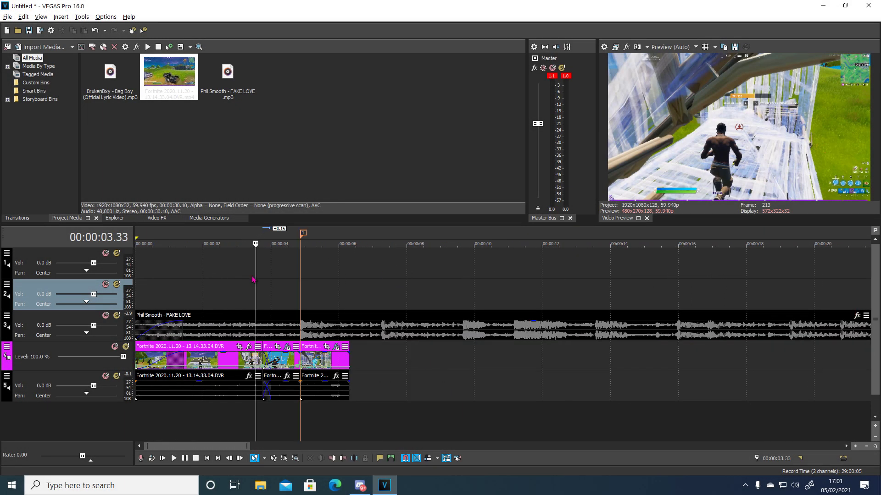
{"action": "left_click_drag", "start_coordinate": [256, 284], "coordinate": [291, 295]}
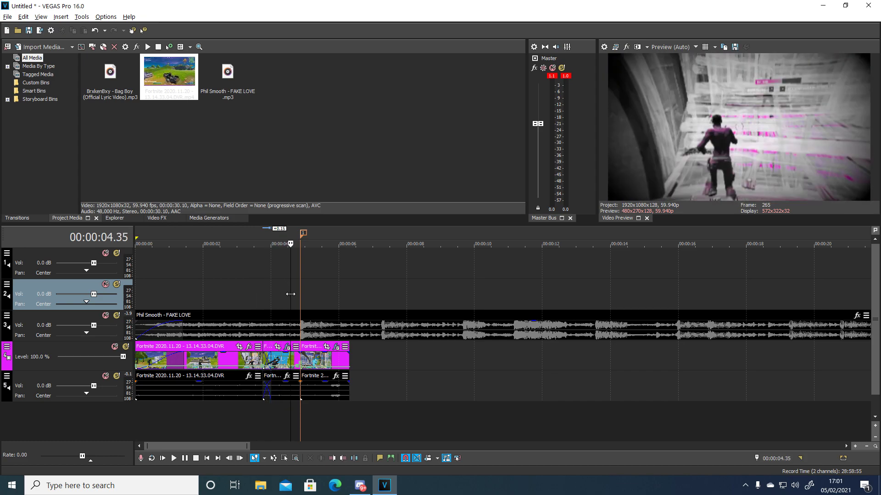
{"action": "scroll", "coordinate": [549, 368], "scroll_direction": "up", "scroll_amount": 6}
{"action": "left_click", "coordinate": [525, 359]}
{"action": "left_click", "coordinate": [551, 347]}
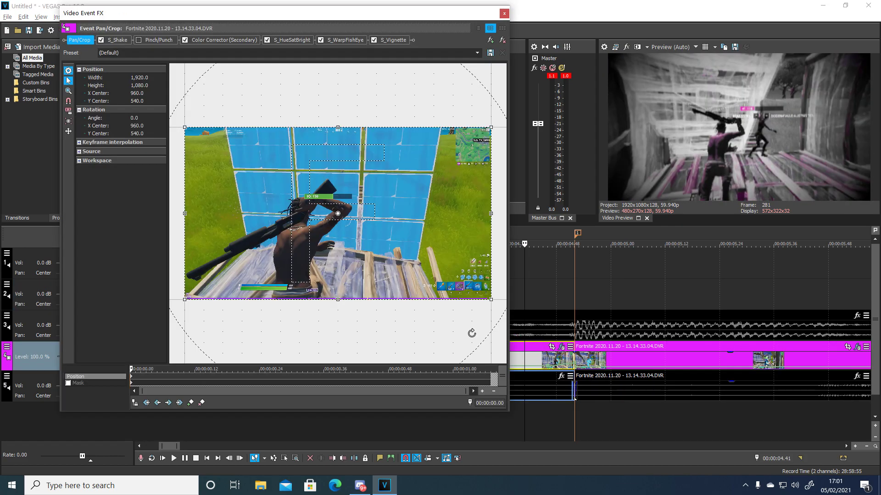
{"action": "left_click_drag", "start_coordinate": [132, 369], "coordinate": [333, 375]}
{"action": "left_click", "coordinate": [191, 404]}
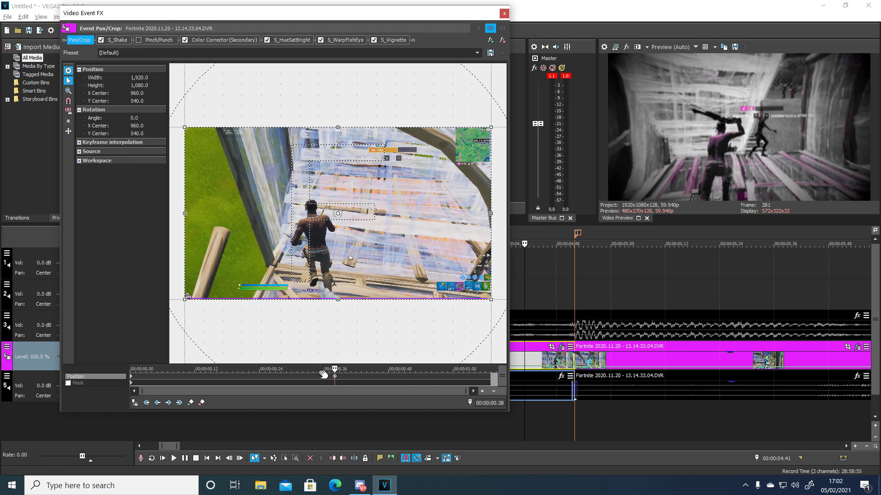
- Add a position keyframe at 00:00:00.58 with a crop frame about 1,553 × 875 at about -20° rotation, and make it Smooth
{"action": "left_click_drag", "start_coordinate": [335, 369], "coordinate": [442, 400]}
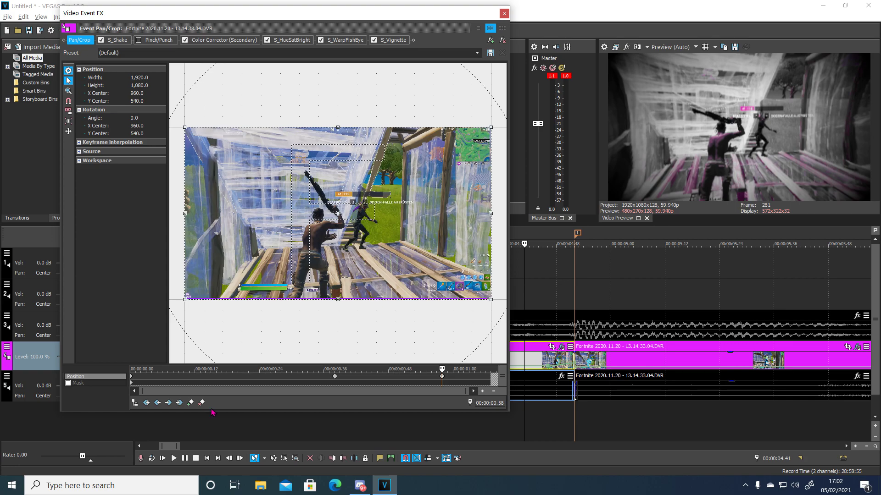
{"action": "scroll", "coordinate": [397, 218], "scroll_direction": "down", "scroll_amount": 2}
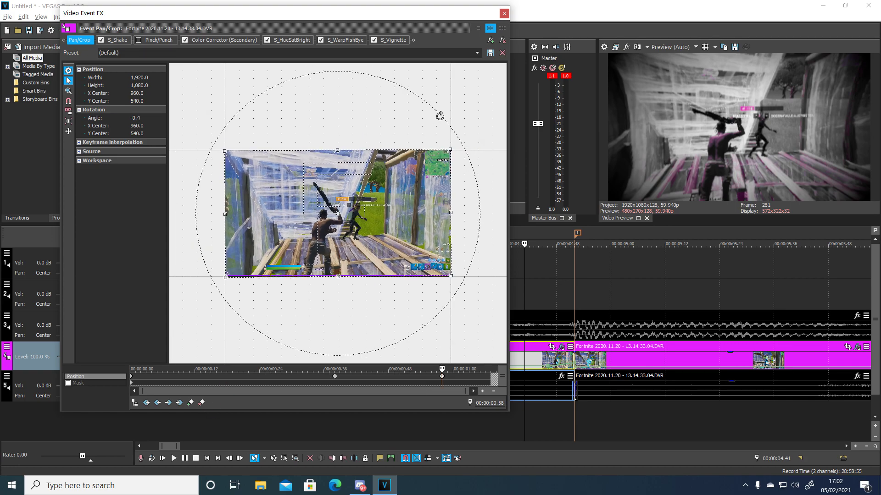
{"action": "left_click_drag", "start_coordinate": [440, 116], "coordinate": [419, 149]}
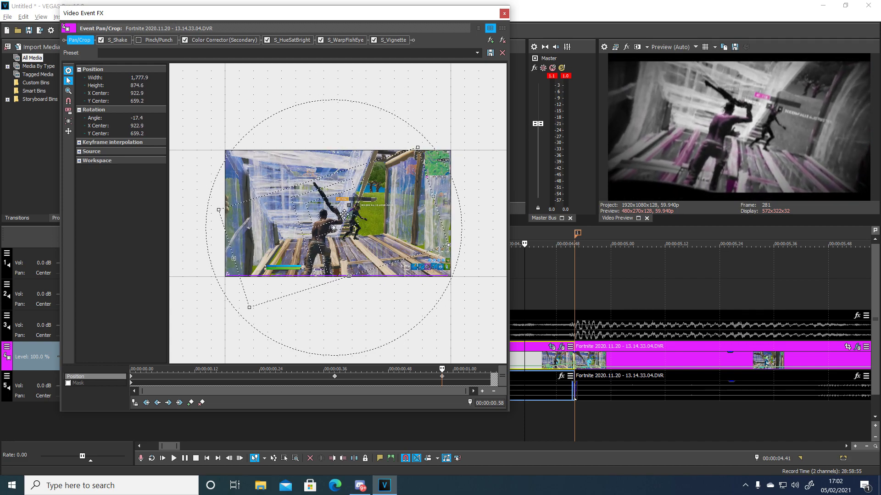
{"action": "left_click_drag", "start_coordinate": [248, 308], "coordinate": [268, 277]}
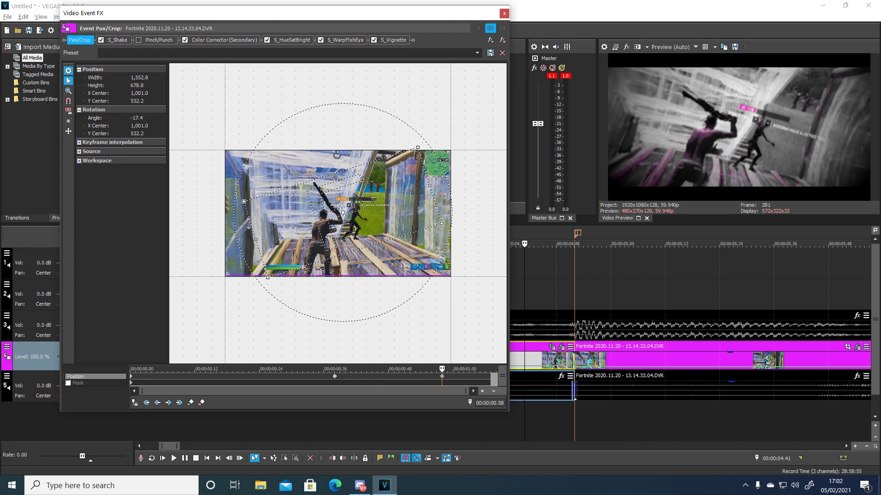
{"action": "left_click_drag", "start_coordinate": [330, 176], "coordinate": [324, 153]}
{"action": "left_click_drag", "start_coordinate": [354, 251], "coordinate": [355, 251]}
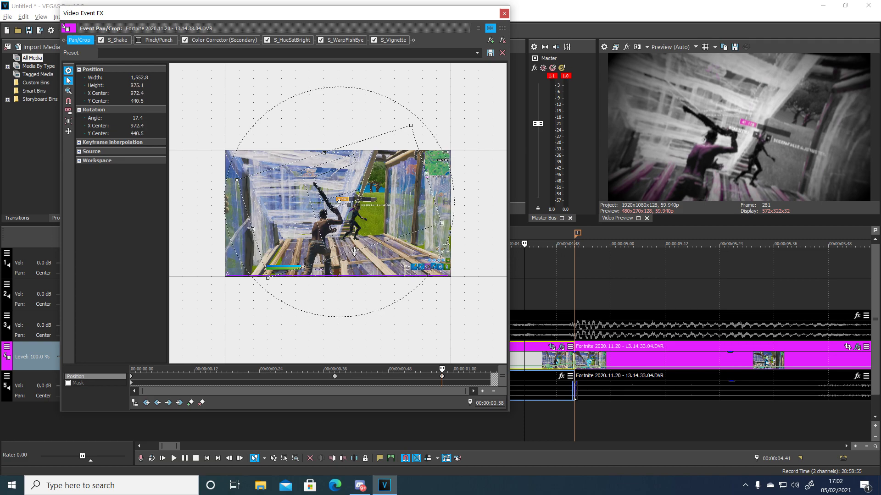
{"action": "left_click_drag", "start_coordinate": [398, 104], "coordinate": [384, 119]}
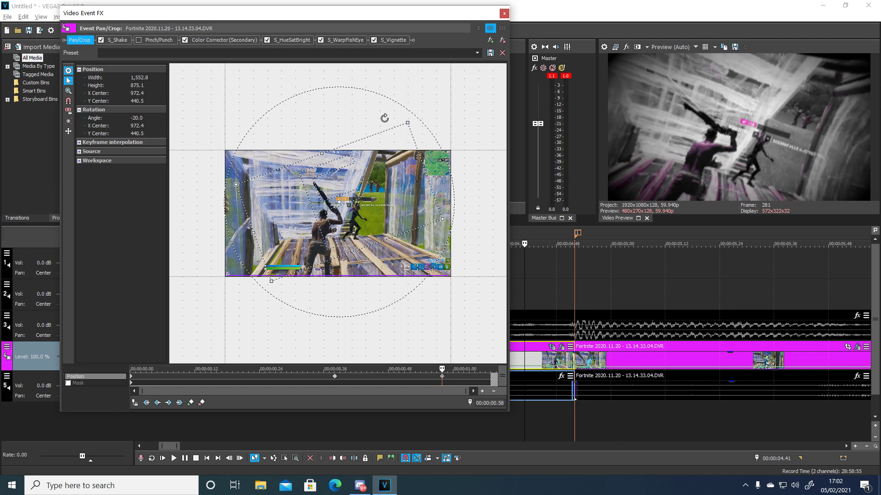
{"action": "right_click", "coordinate": [442, 379]}
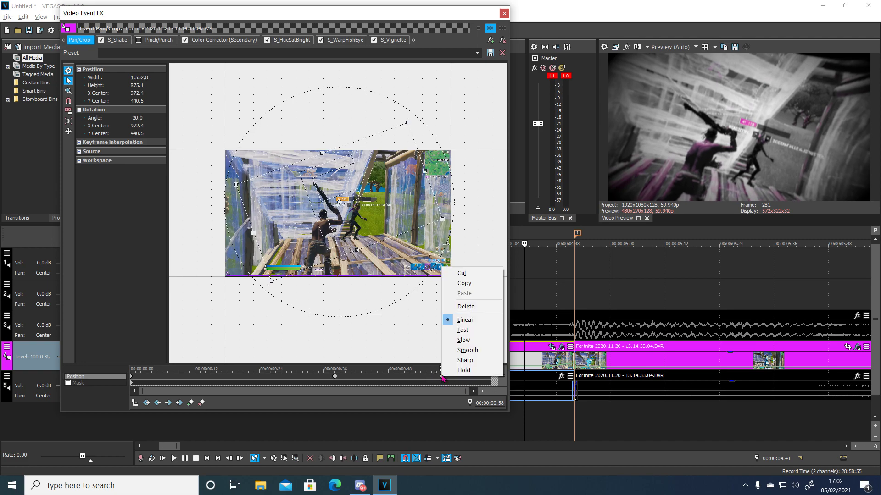
{"action": "left_click", "coordinate": [468, 350]}
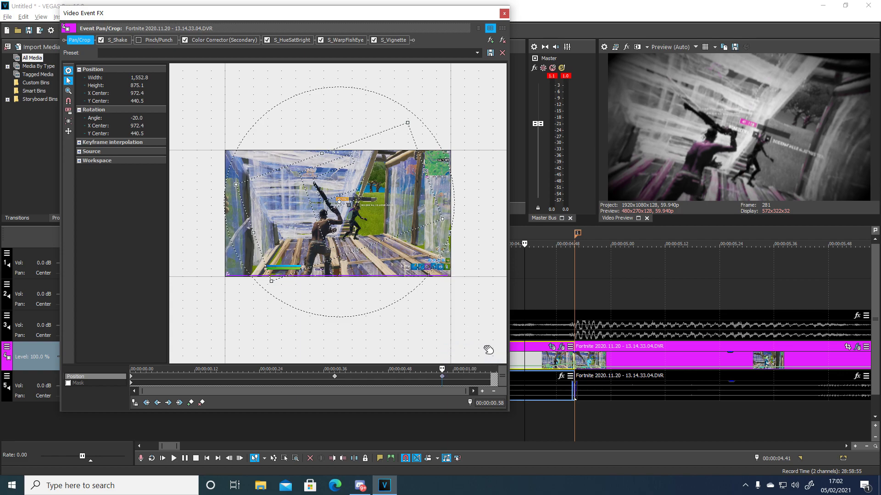
- At 00:00:01.07, straighten the crop frame to about 0.1° and enlarge it to about 1,920 × 1,071, set the keyframe to Fast, and close the window
{"action": "left_click_drag", "start_coordinate": [442, 368], "coordinate": [515, 380]}
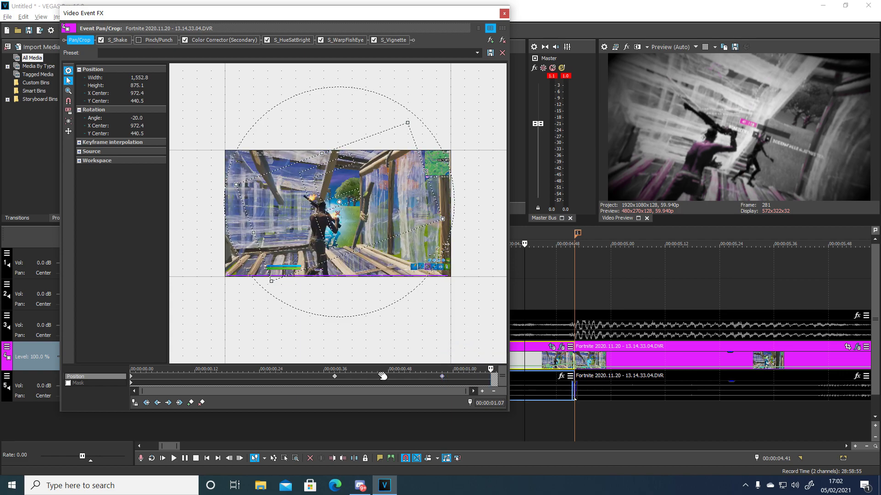
{"action": "left_click_drag", "start_coordinate": [423, 132], "coordinate": [464, 199]}
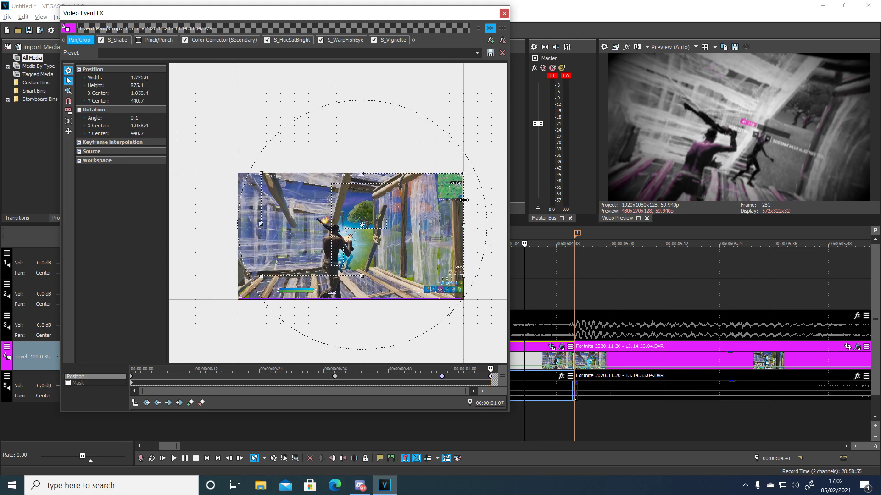
{"action": "left_click_drag", "start_coordinate": [264, 206], "coordinate": [239, 208]}
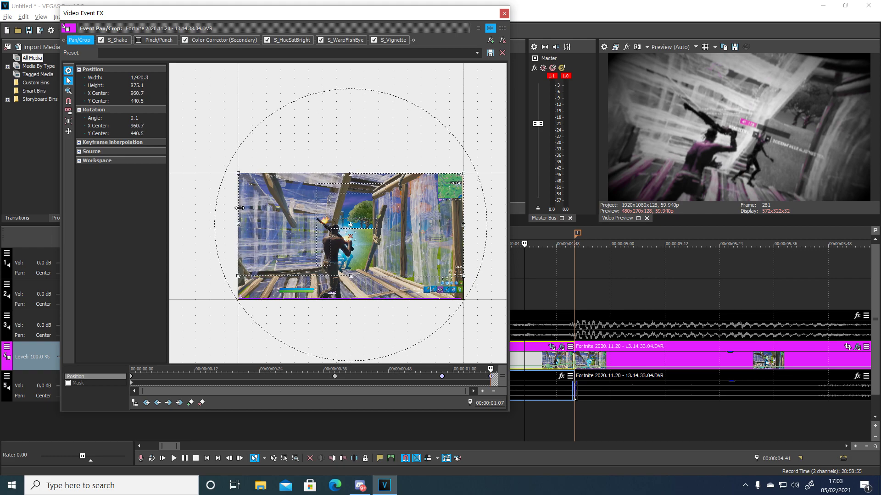
{"action": "left_click_drag", "start_coordinate": [351, 276], "coordinate": [348, 299]}
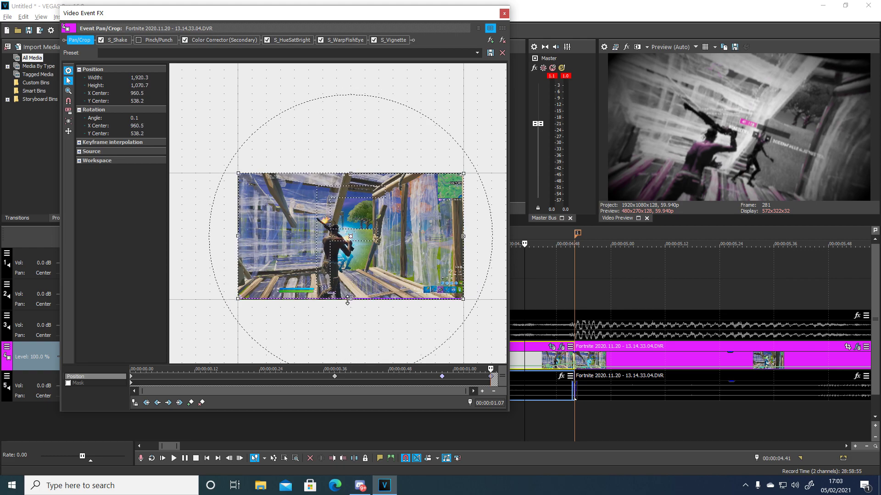
{"action": "right_click", "coordinate": [492, 378]}
{"action": "left_click", "coordinate": [523, 330]}
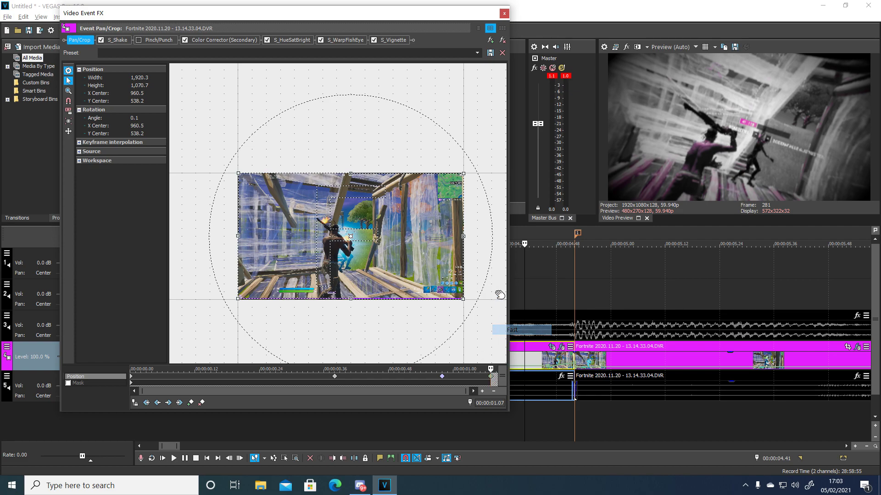
{"action": "left_click", "coordinate": [504, 13]}
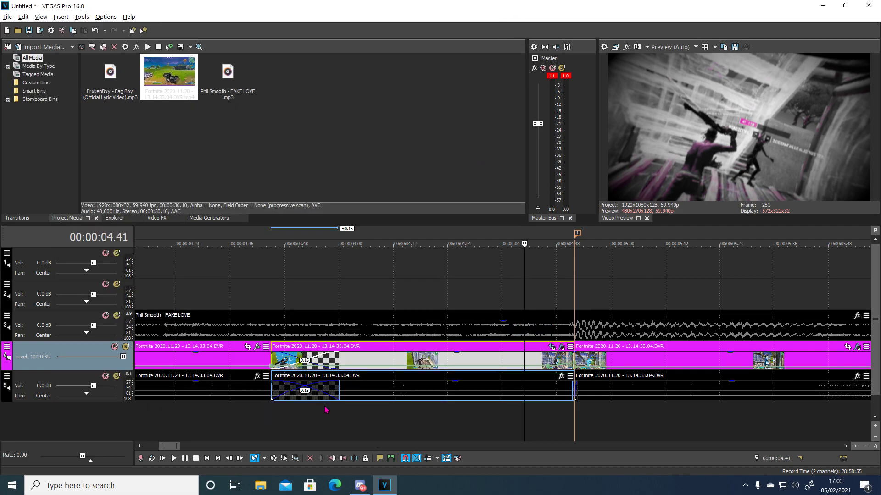
- Play back the edit from 00:00:03.06 to review the transition, and select the gameplay segment starting at 00:00:03.45
{"action": "left_click", "coordinate": [336, 291]}
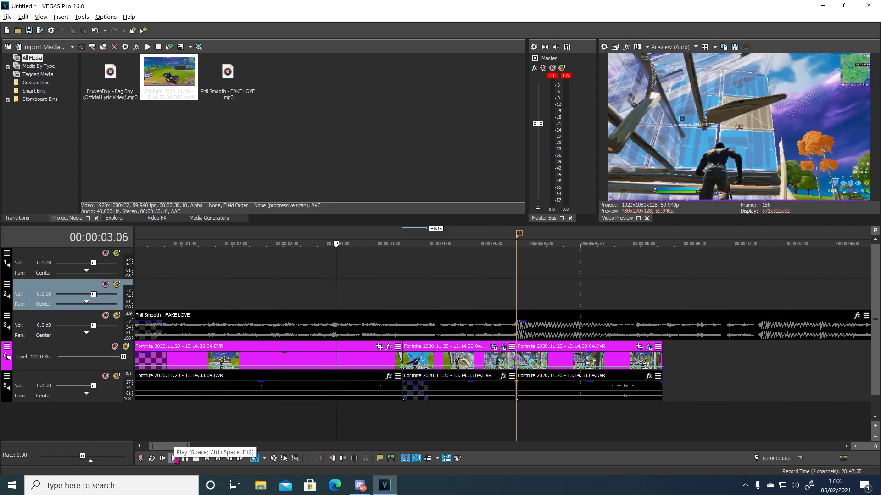
{"action": "left_click", "coordinate": [174, 458]}
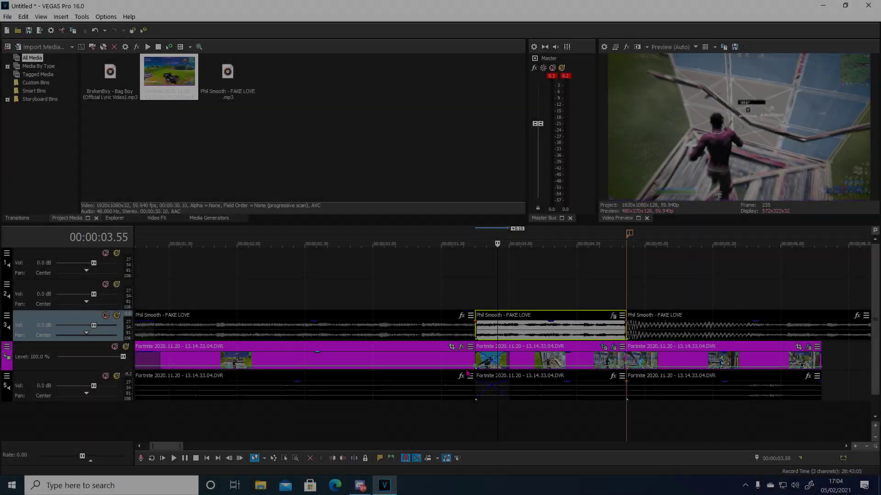
{"action": "left_click", "coordinate": [586, 332]}
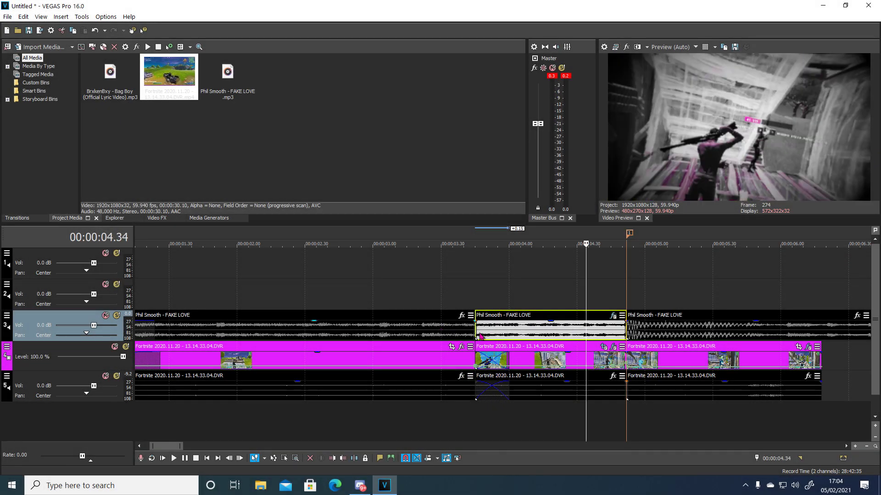
{"action": "left_click", "coordinate": [475, 358]}
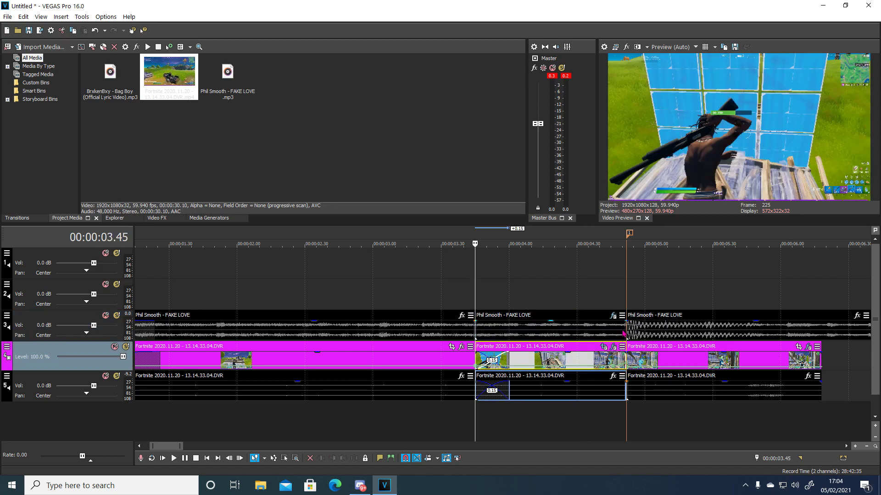
- Add a Resonant Filter audio effect to the Phil Smooth - FAKE LOVE segment just before the marker
{"action": "left_click", "coordinate": [624, 324]}
{"action": "left_click", "coordinate": [639, 331]}
{"action": "left_click", "coordinate": [615, 332]}
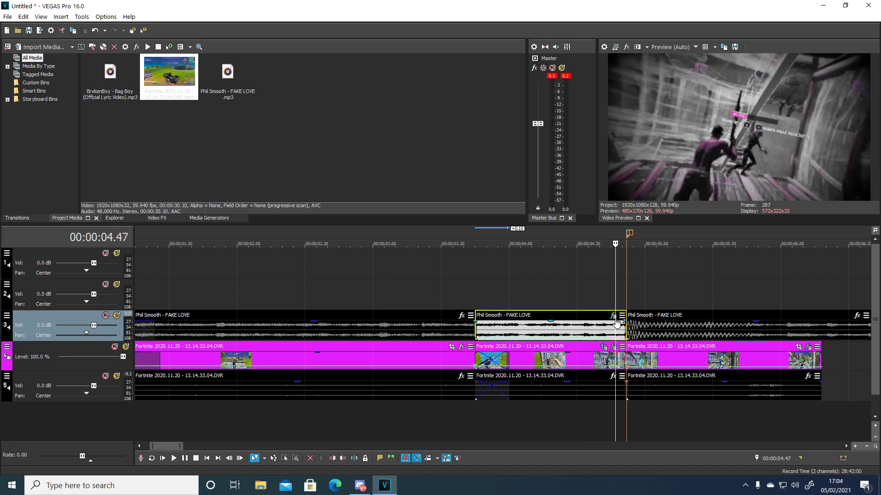
{"action": "left_click", "coordinate": [612, 315]}
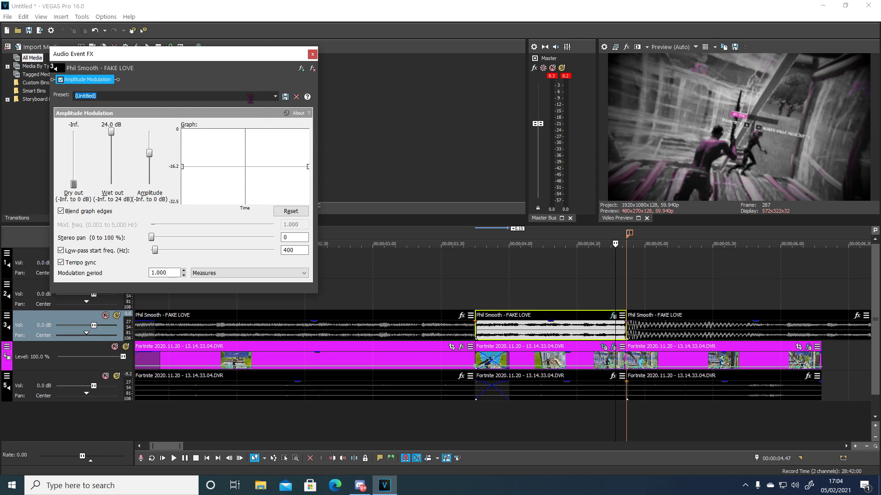
{"action": "left_click", "coordinate": [301, 67]}
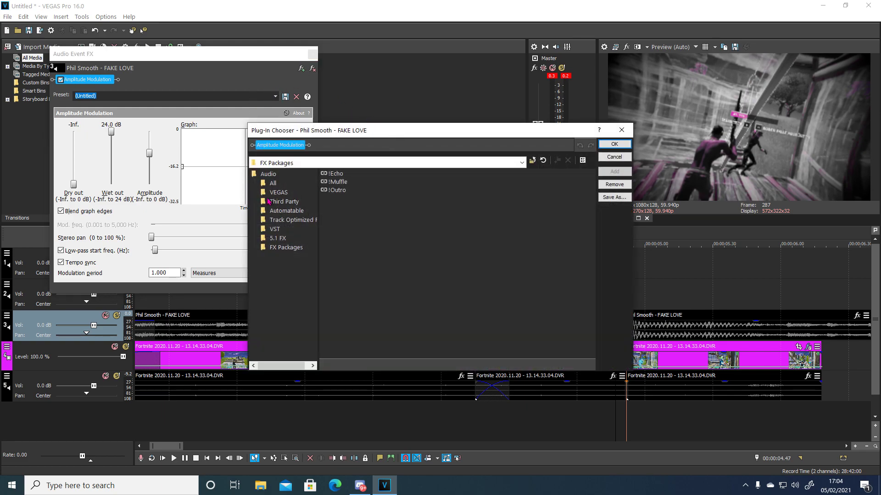
{"action": "left_click", "coordinate": [273, 183]}
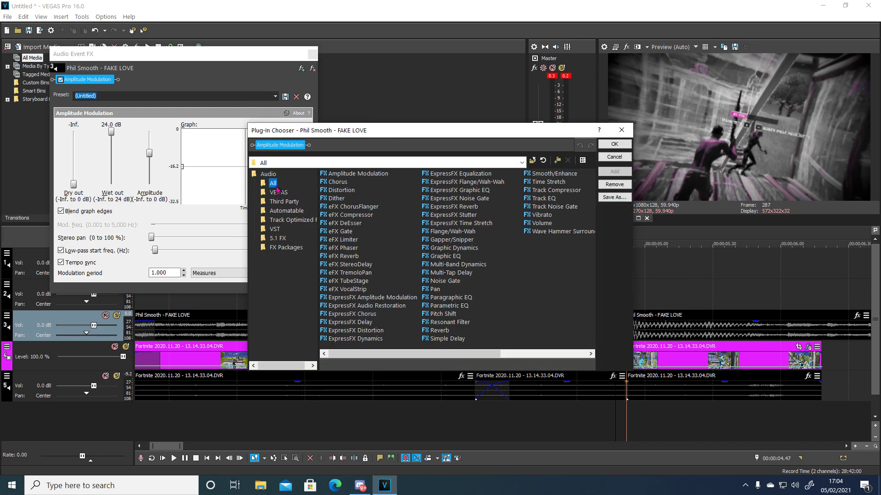
{"action": "left_click", "coordinate": [461, 324]}
{"action": "left_click", "coordinate": [614, 172]}
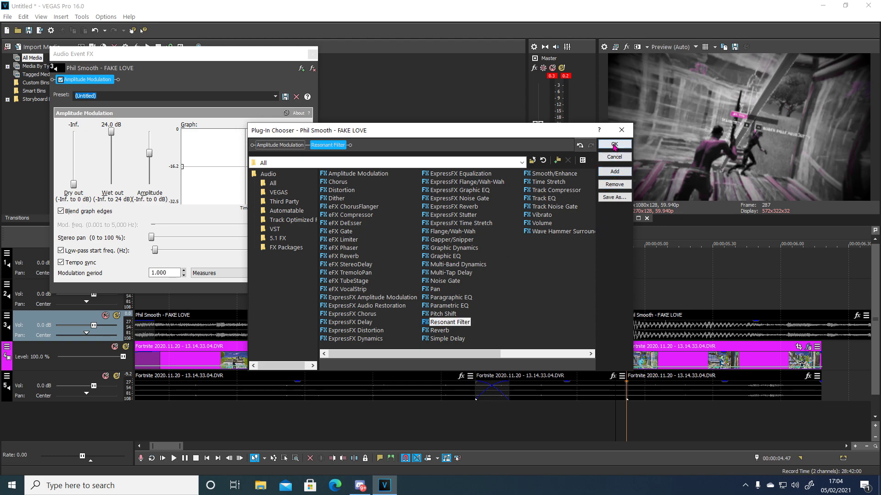
{"action": "left_click", "coordinate": [614, 144]}
- Apply the [Sys] Muffler preset to the Resonant Filter and close the audio effects window
{"action": "left_click", "coordinate": [217, 97]}
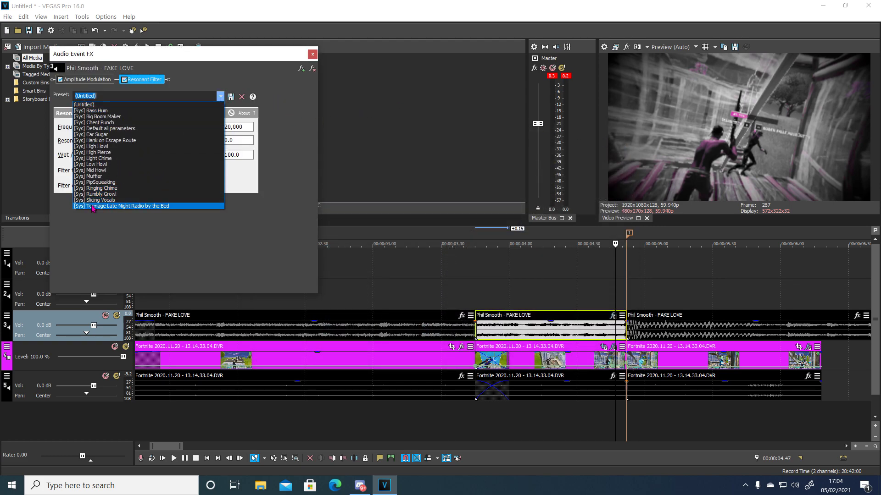
{"action": "left_click", "coordinate": [94, 176]}
{"action": "left_click", "coordinate": [230, 98]}
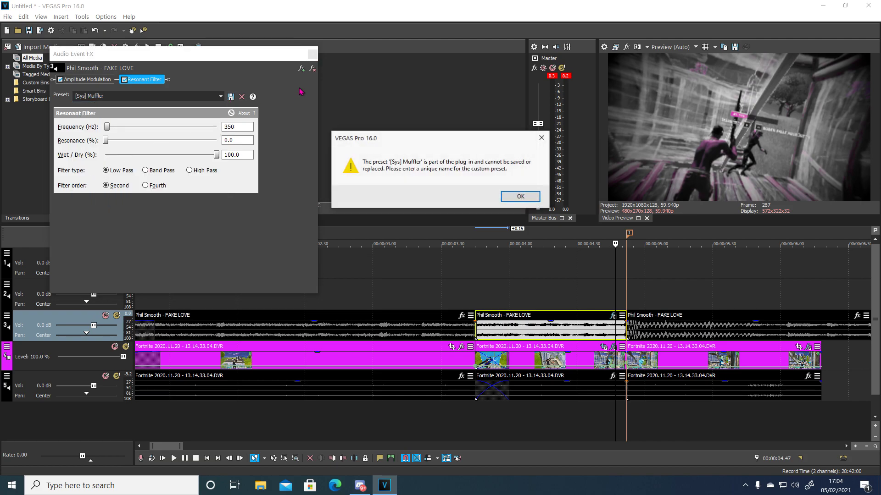
{"action": "left_click", "coordinate": [519, 201]}
{"action": "left_click", "coordinate": [313, 56]}
- Play back the edit from 00:00:03.36 and again from 00:00:03.18 to review the muffled music, and move the playhead to 00:00:07.59
{"action": "scroll", "coordinate": [492, 326], "scroll_direction": "down", "scroll_amount": 5}
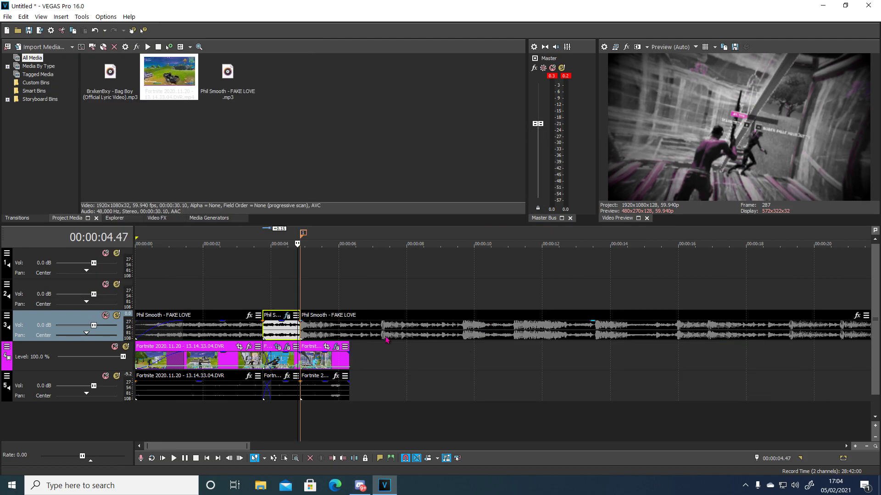
{"action": "left_click", "coordinate": [255, 299]}
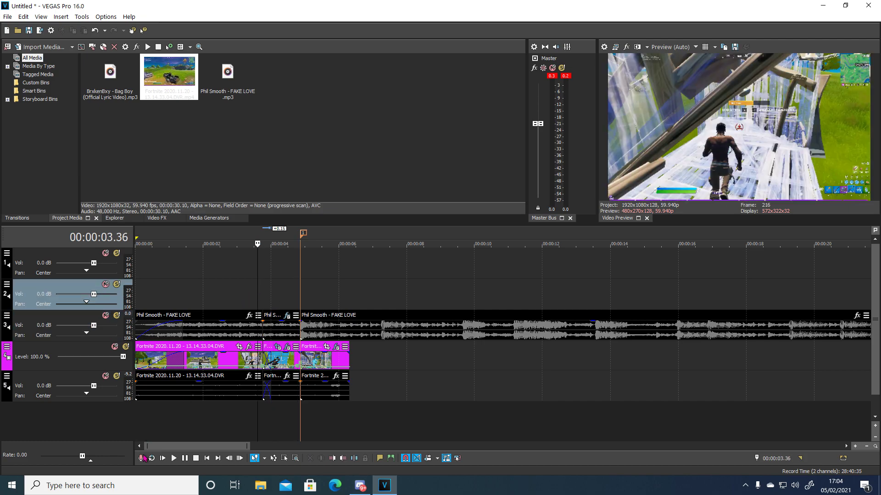
{"action": "left_click", "coordinate": [174, 458]}
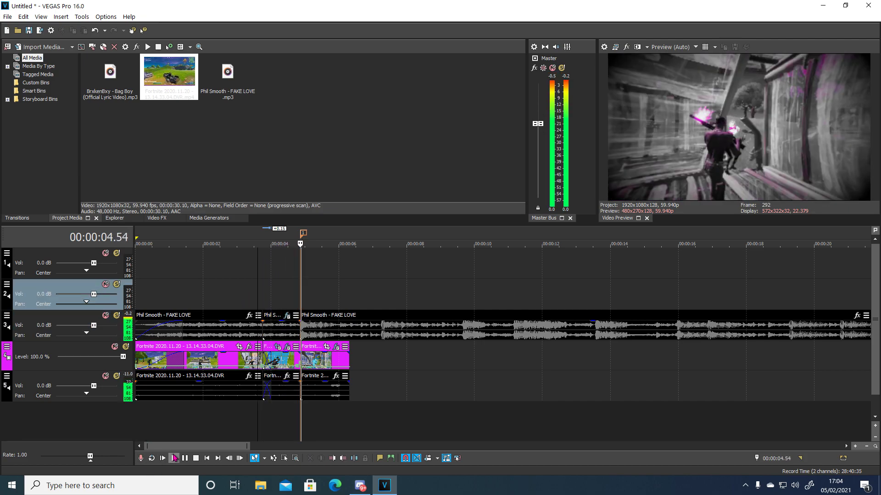
{"action": "key", "text": "Return"}
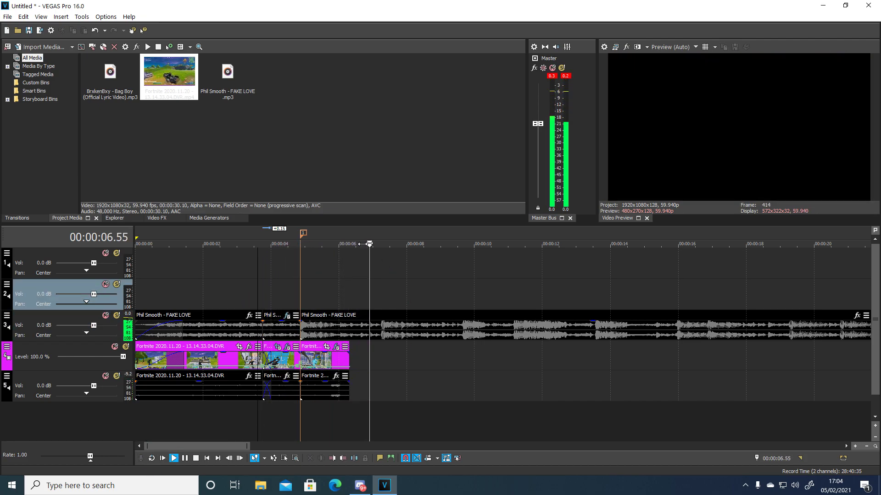
{"action": "left_click", "coordinate": [247, 290]}
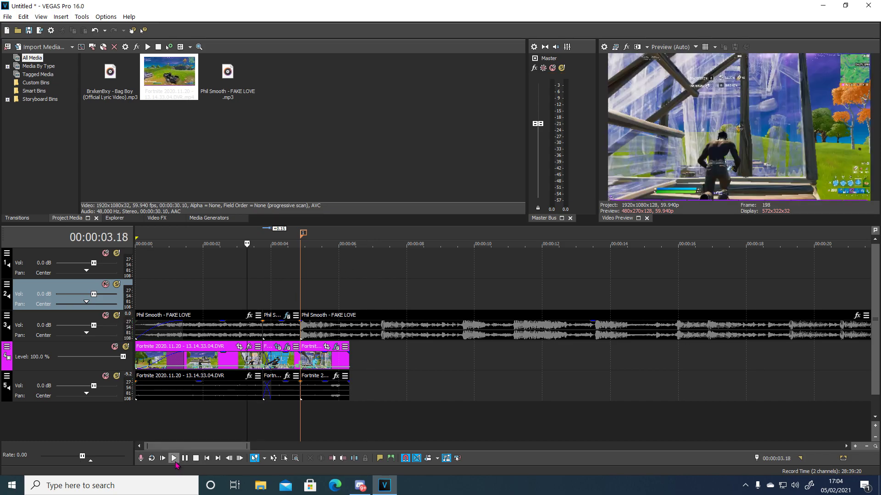
{"action": "left_click", "coordinate": [172, 458]}
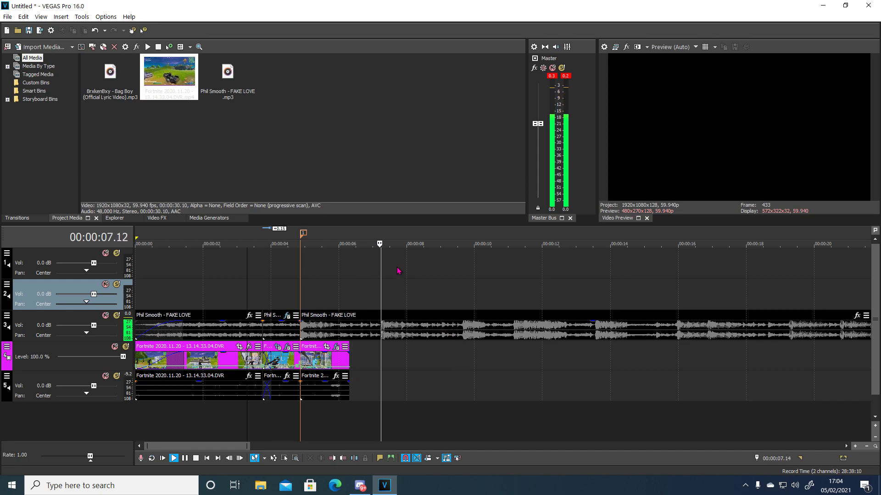
{"action": "left_click_drag", "start_coordinate": [395, 244], "coordinate": [406, 244]}
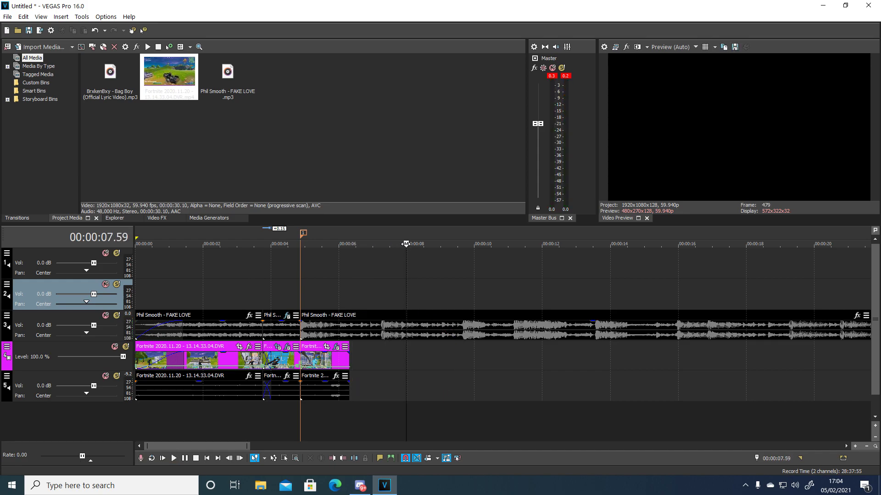